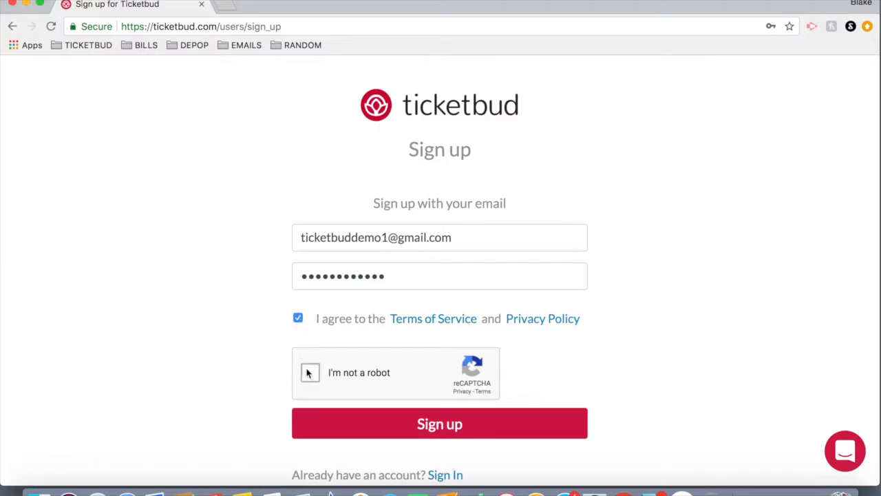
Submit the sign-up form with the terms agreement and reCAPTCHA already checked.
scroll(257, 346, down, 2)
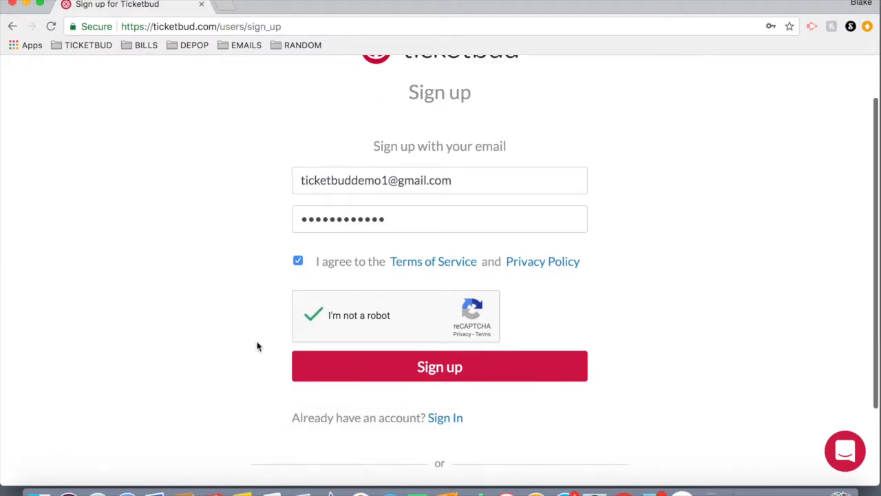
click(436, 371)
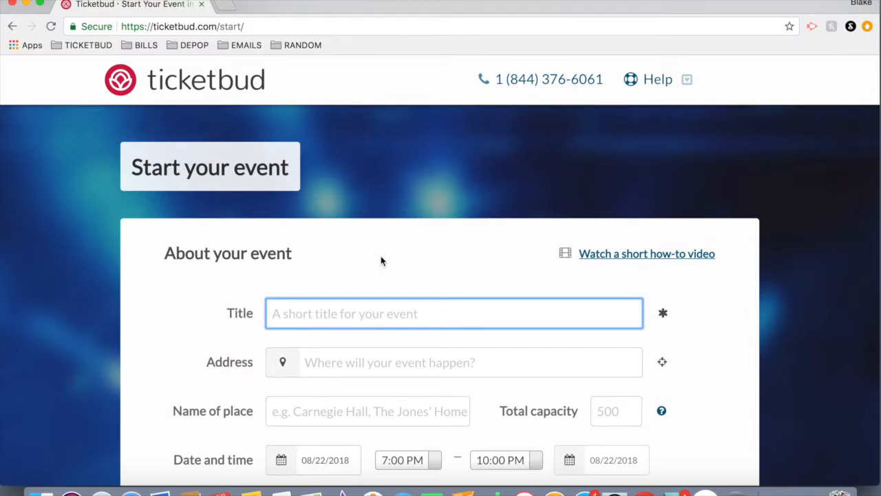
Set the event title to High School Reunion by picking it from the suggestions.
scroll(381, 260, down, 2)
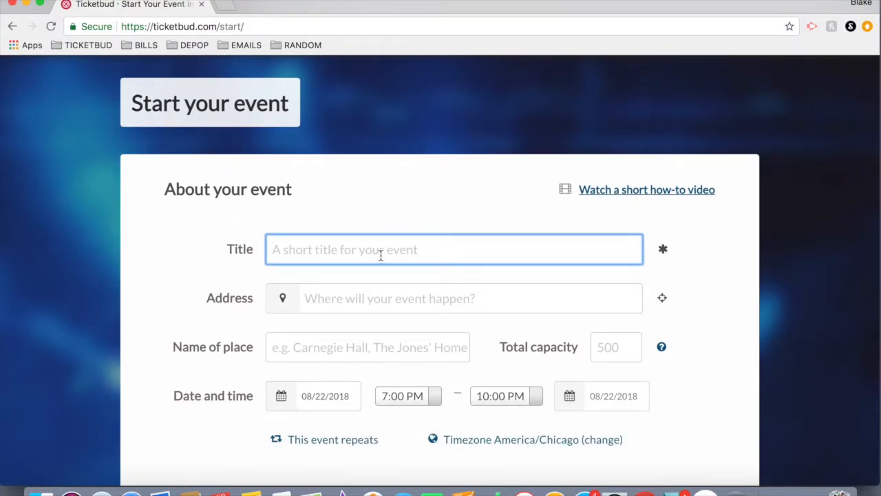
scroll(128, 260, down, 10)
scroll(128, 261, down, 3)
scroll(128, 261, up, 14)
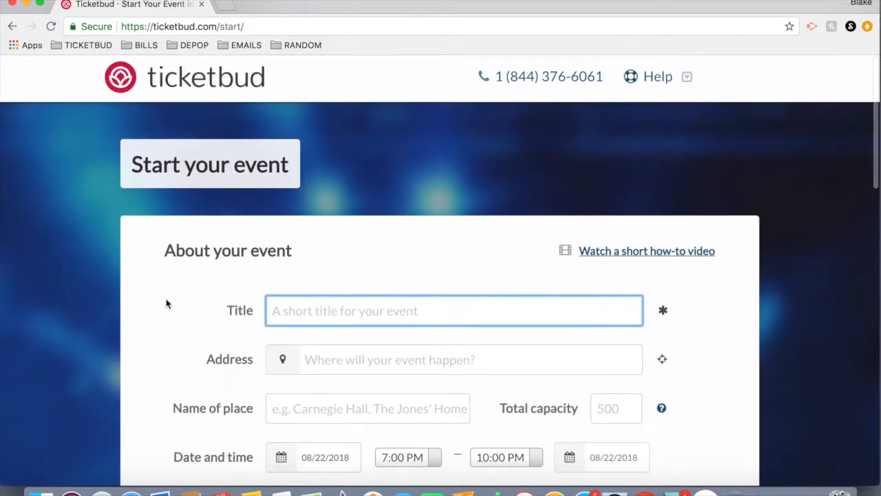
scroll(166, 303, down, 1)
click(306, 273)
text(Hi)
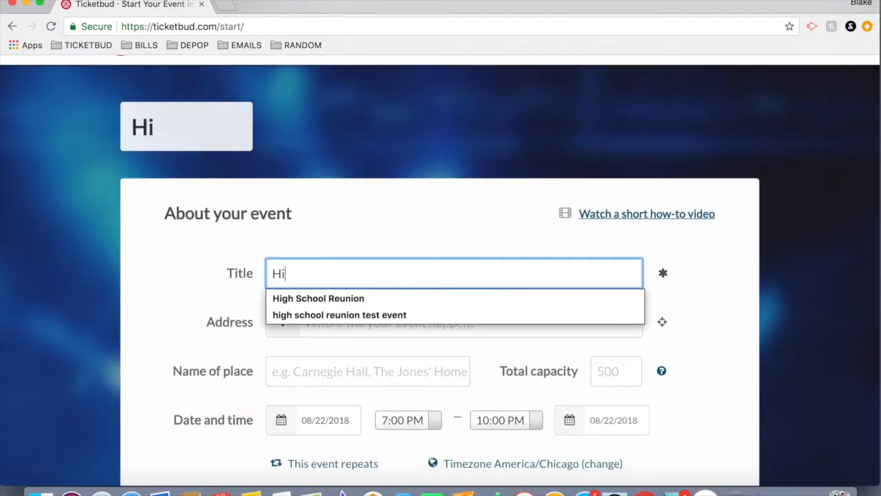
click(316, 299)
Set the event address to Austin, TX, USA from the location suggestions.
click(335, 324)
scroll(334, 326, down, 3)
text(Aus)
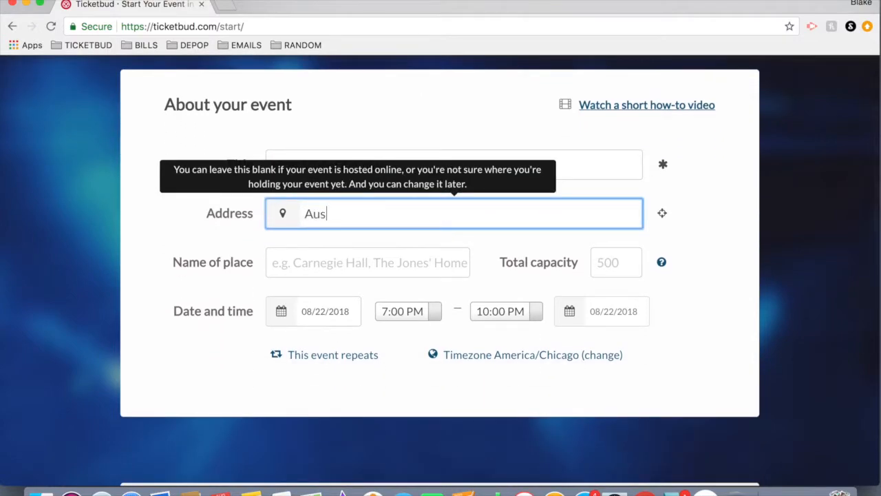
text(tin t)
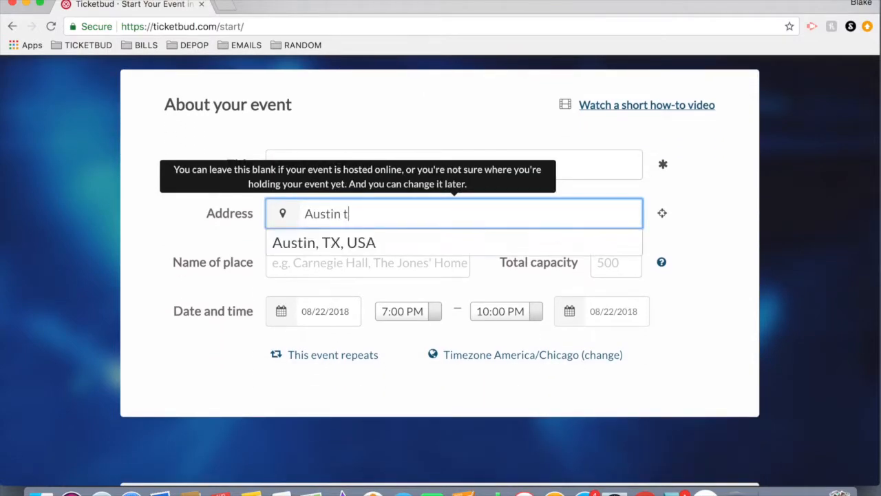
click(333, 244)
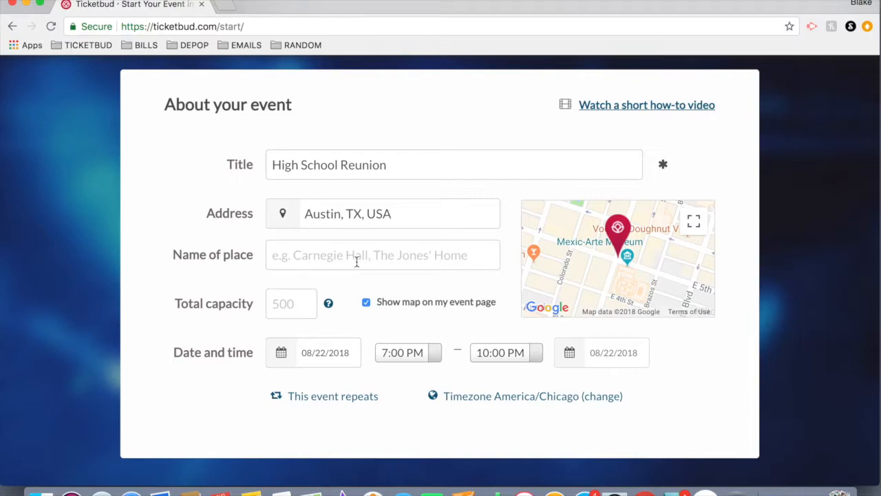
Set the event's total capacity to 500.
click(292, 306)
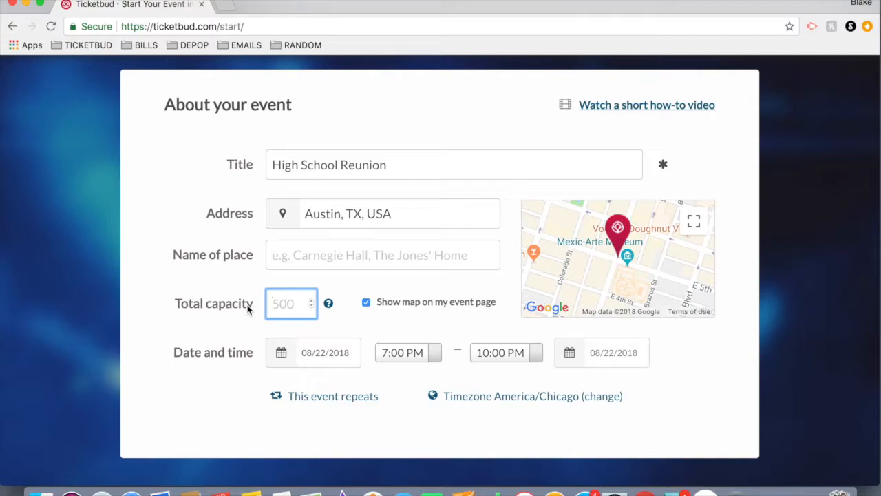
text(500)
Set the event date to October 20, 2018 using the calendar picker.
click(311, 353)
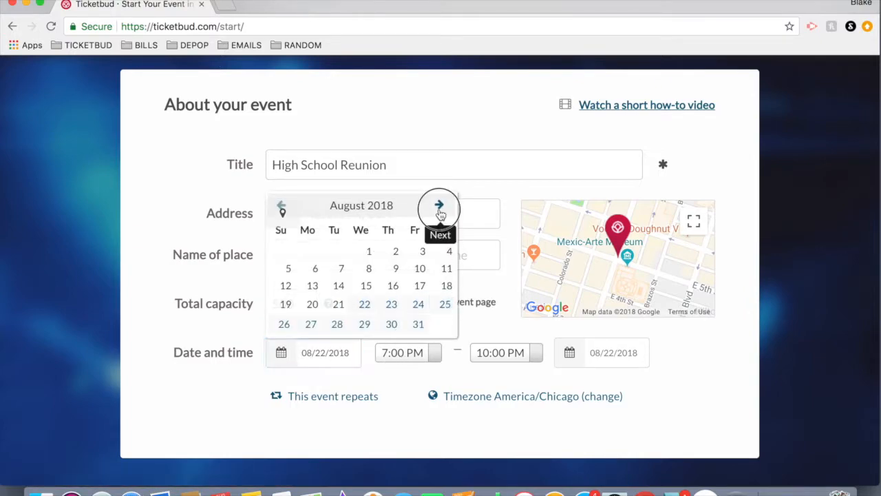
click(439, 204)
click(439, 204)
click(442, 285)
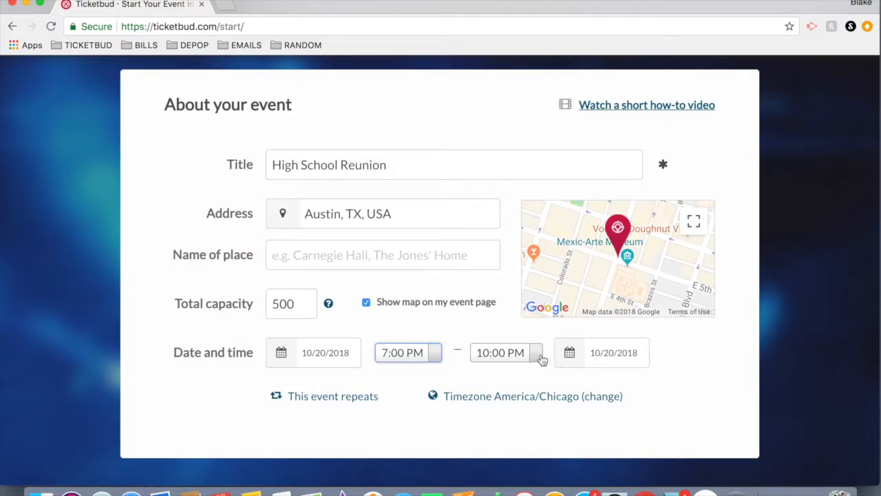
click(537, 354)
click(540, 357)
Continue with the event as a public event to create it.
scroll(626, 364, down, 8)
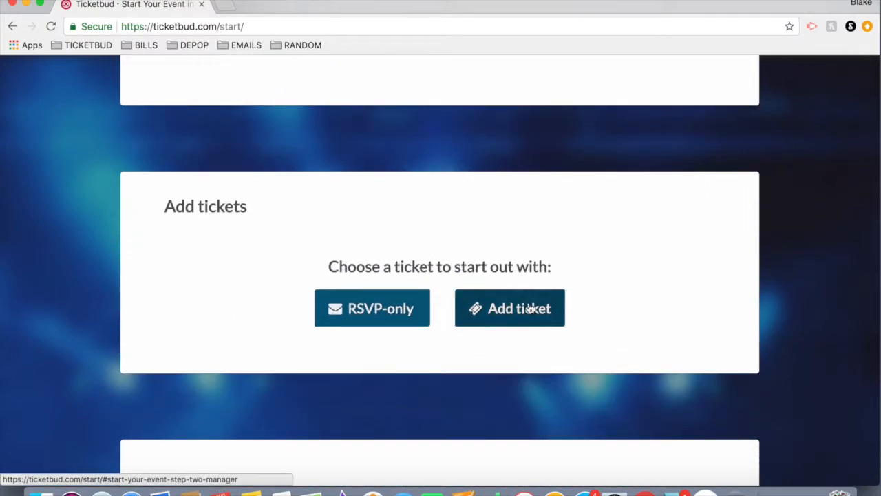
scroll(638, 323, down, 1)
scroll(638, 321, down, 2)
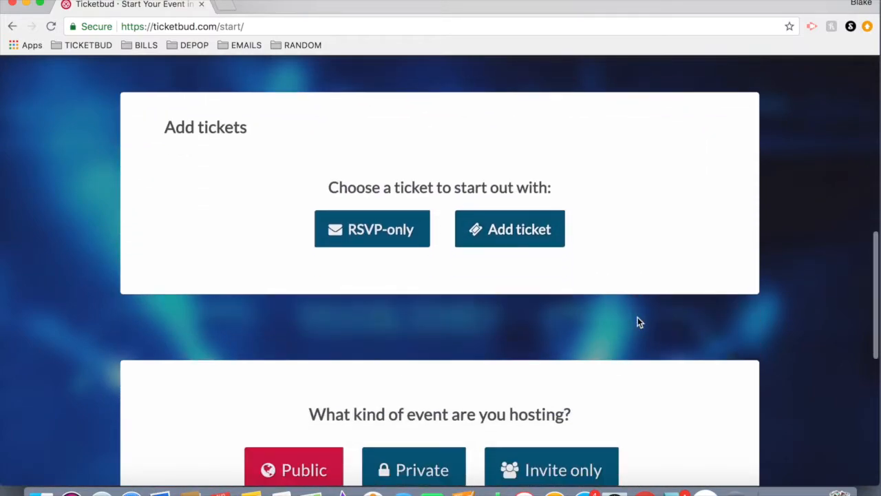
scroll(764, 249, down, 3)
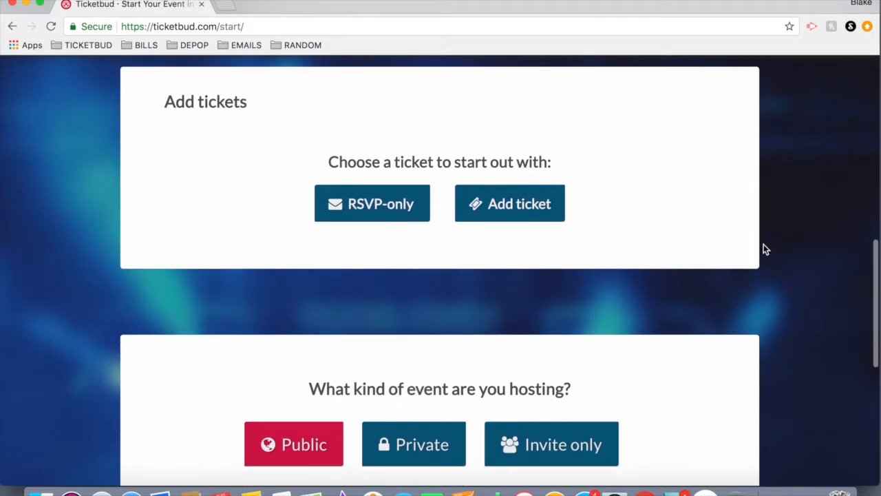
scroll(764, 250, down, 2)
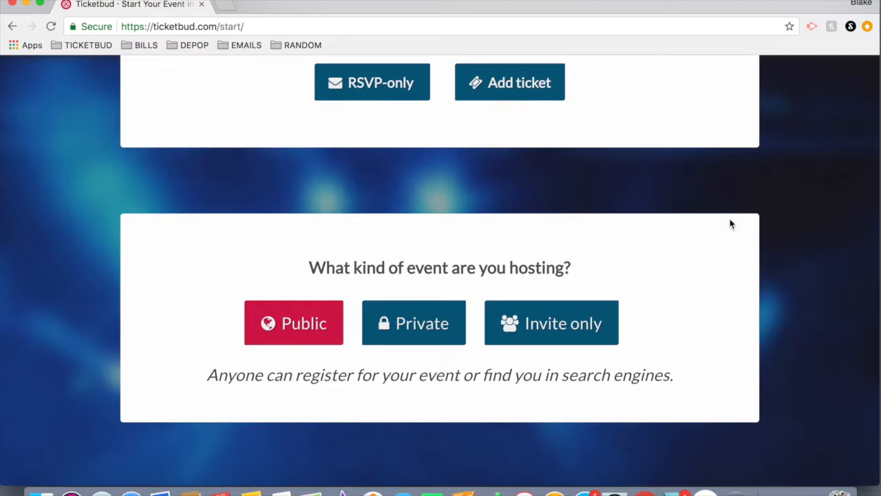
scroll(731, 223, down, 1)
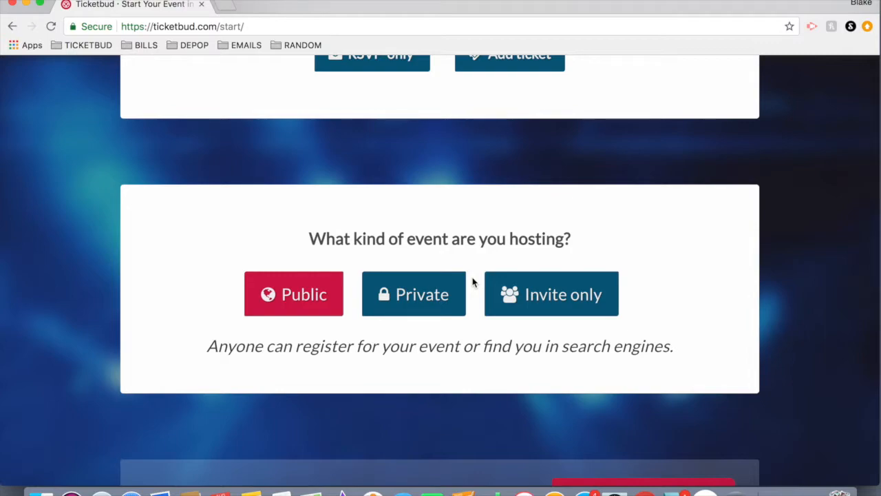
scroll(216, 292, down, 3)
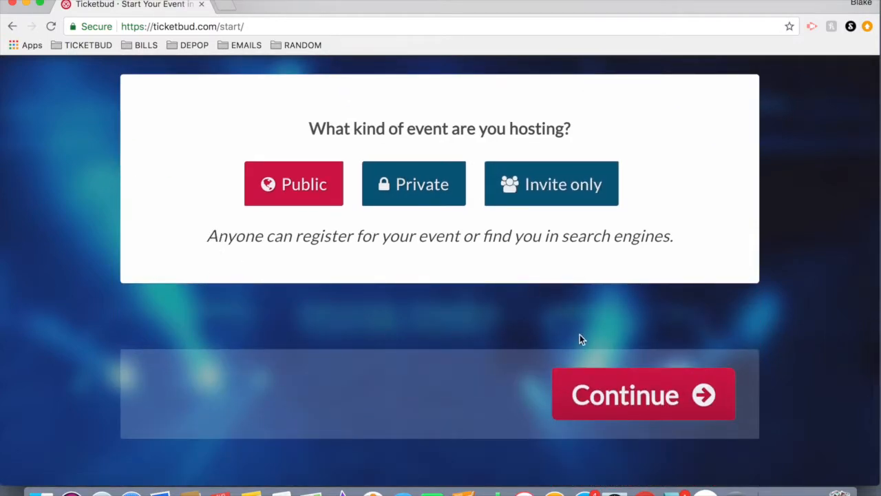
click(607, 403)
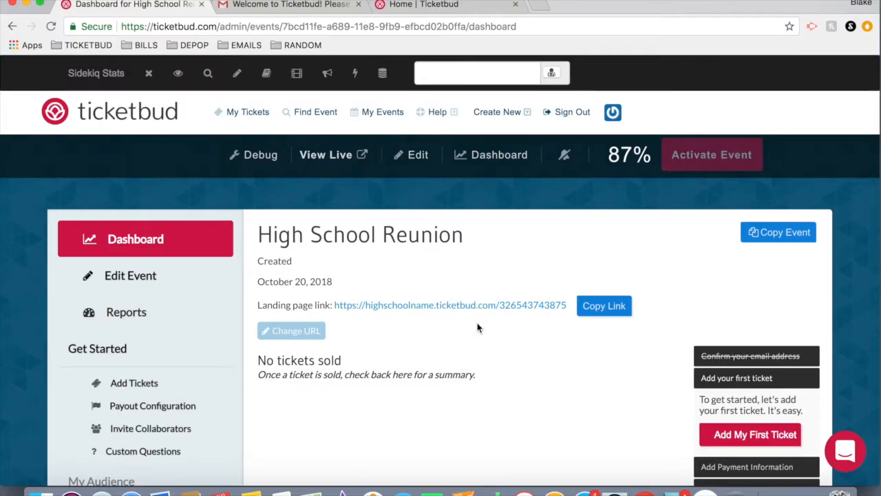
Change the event's landing page URL to 20yearreunion and apply the change.
click(296, 332)
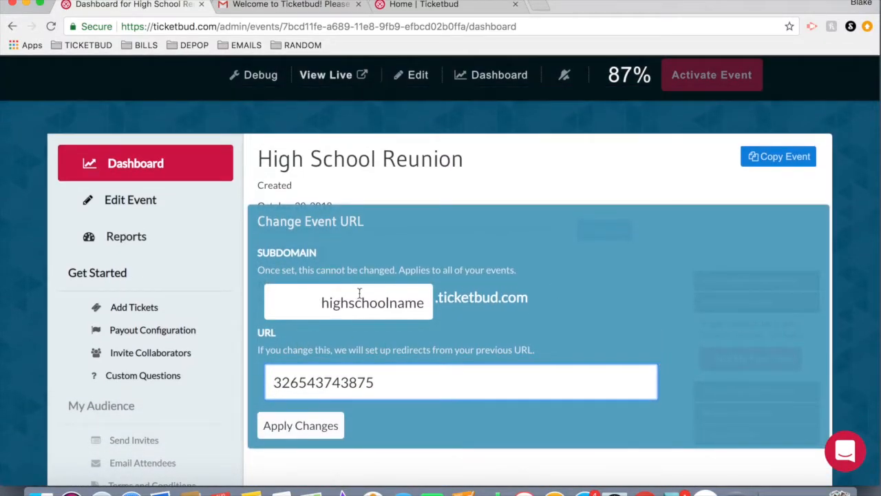
drag(432, 296, 527, 300)
drag(269, 382, 398, 381)
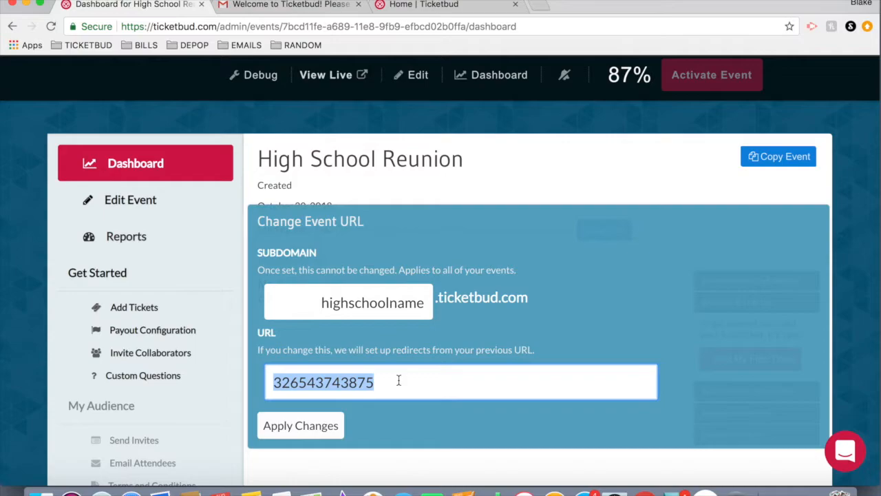
click(630, 319)
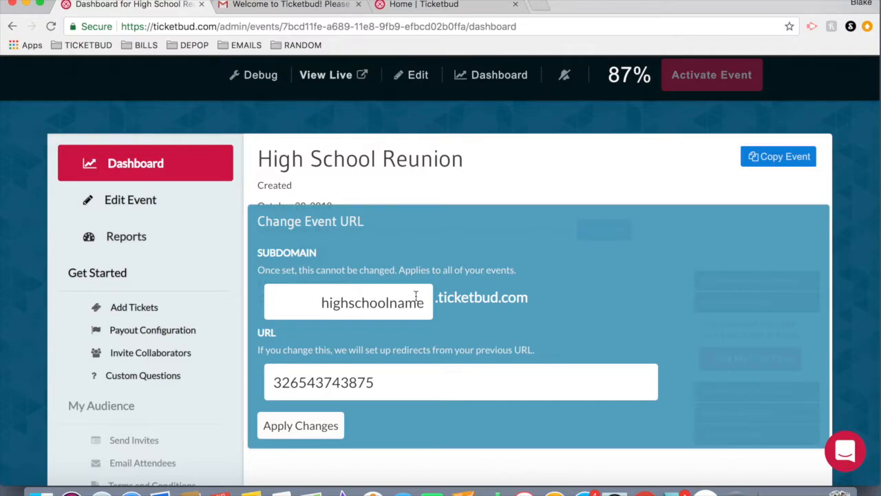
triple_click(364, 382)
key(BackSpace)
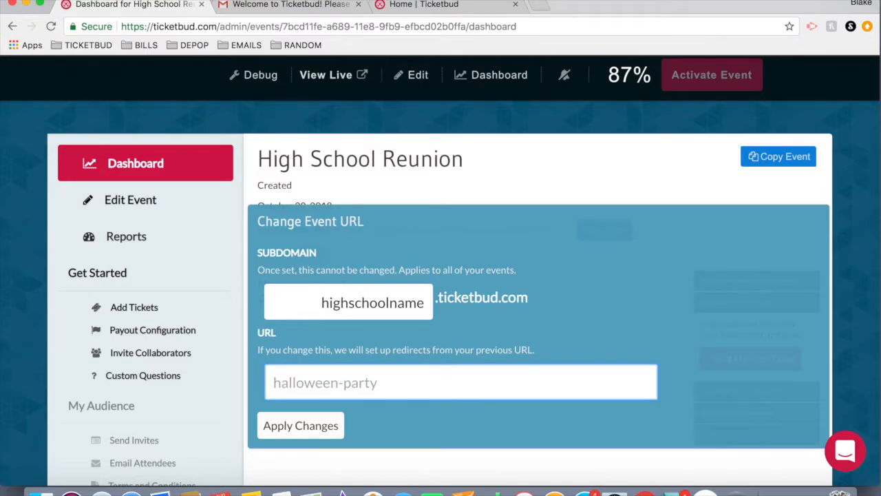
text(20year)
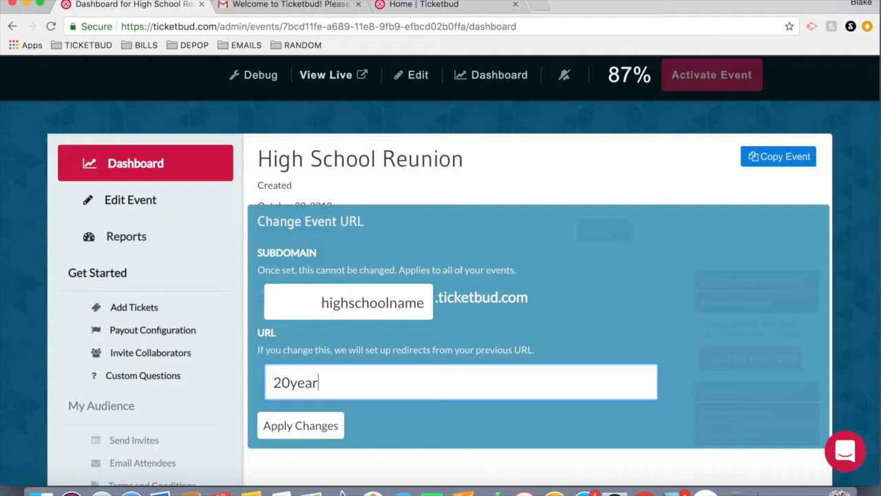
text(reunion)
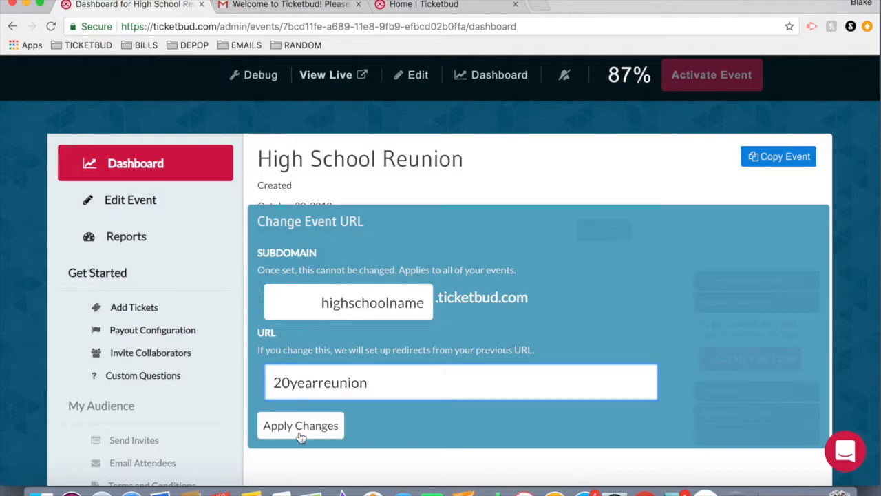
click(300, 425)
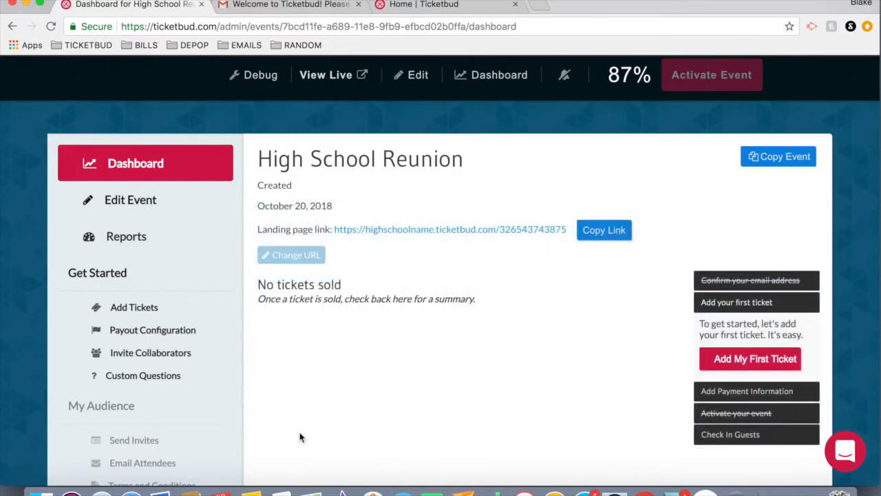
Reload the event dashboard and open the Edit Event page.
click(378, 27)
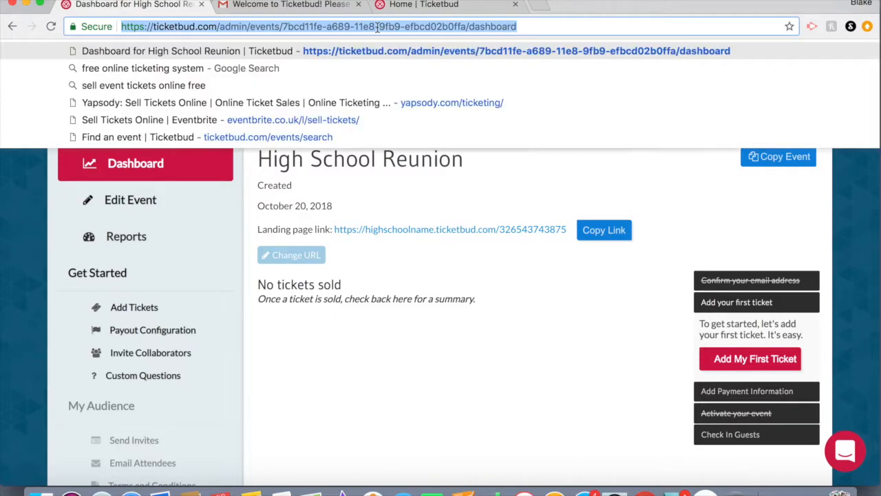
key(Return)
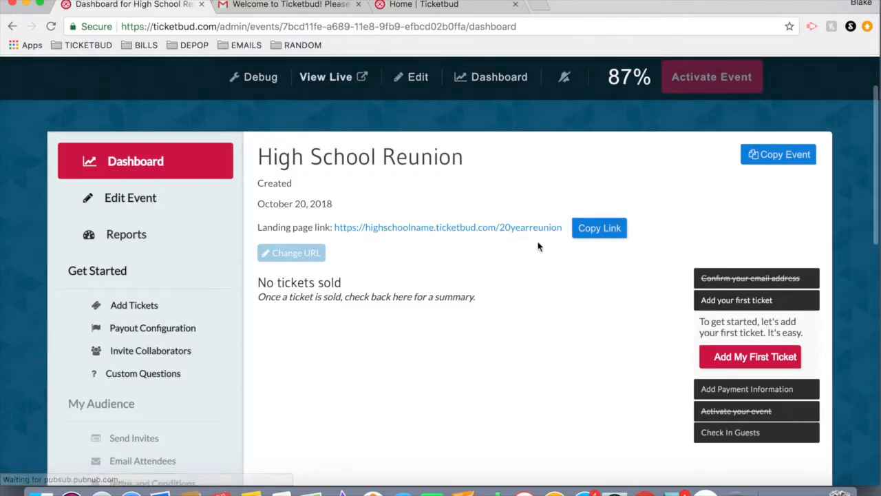
click(130, 207)
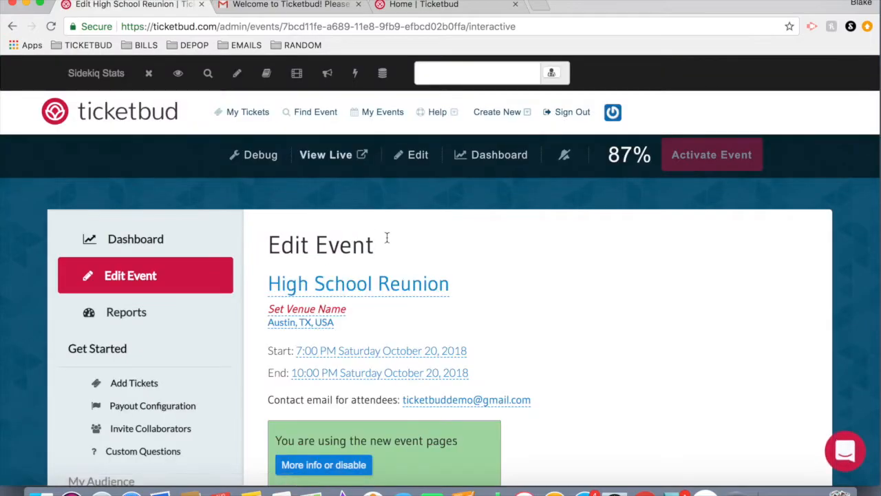
Look over the editable event details, title, venue, address and remaining setup steps on the Edit Event page.
scroll(534, 296, down, 2)
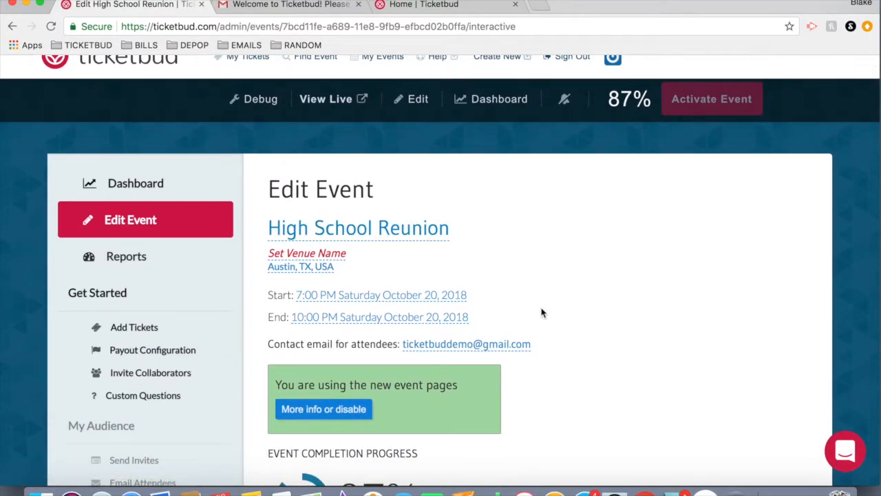
click(403, 231)
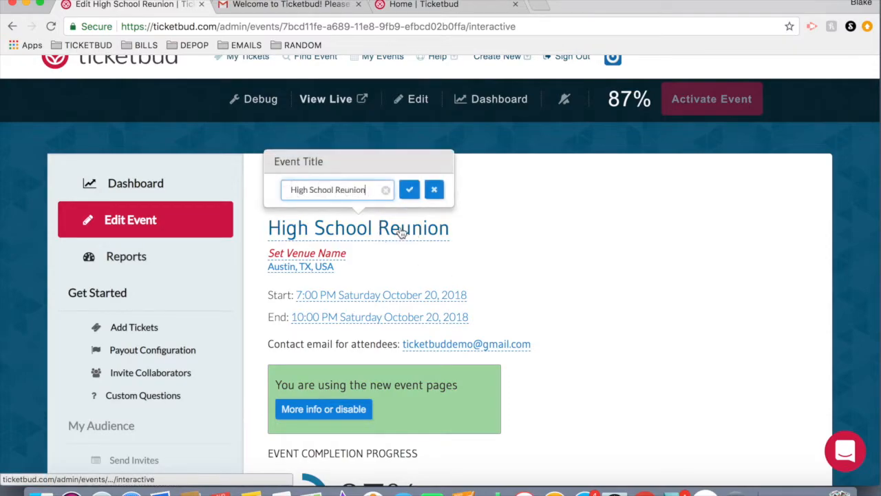
click(521, 266)
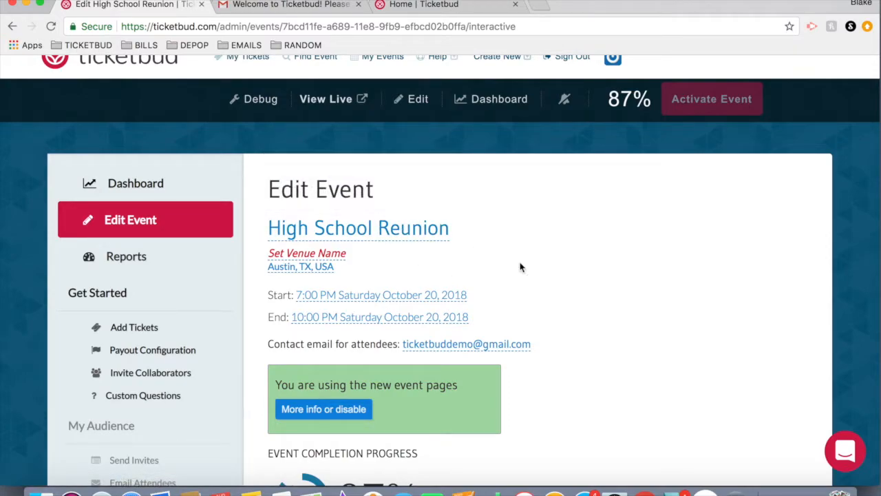
click(331, 256)
click(310, 275)
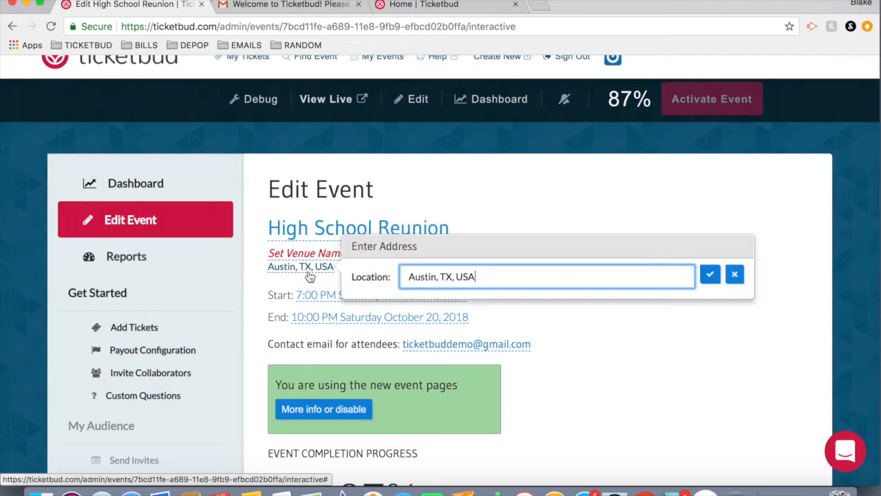
click(580, 191)
scroll(580, 298, down, 3)
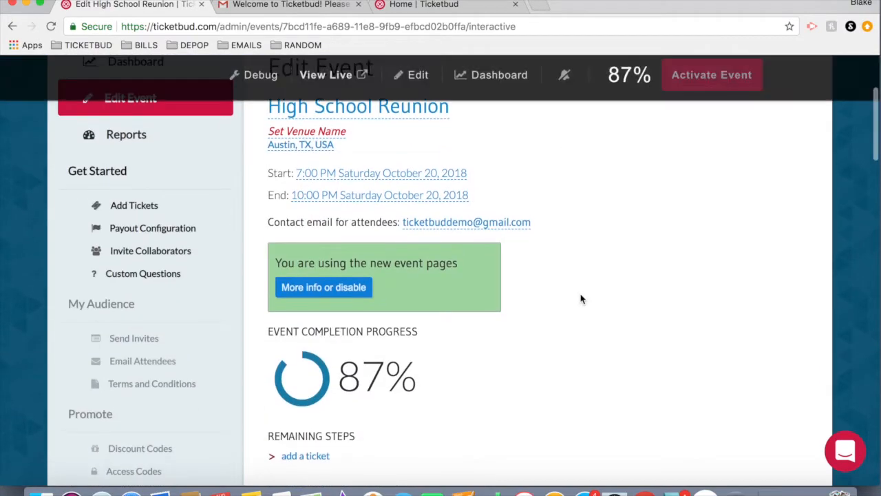
scroll(580, 299, down, 6)
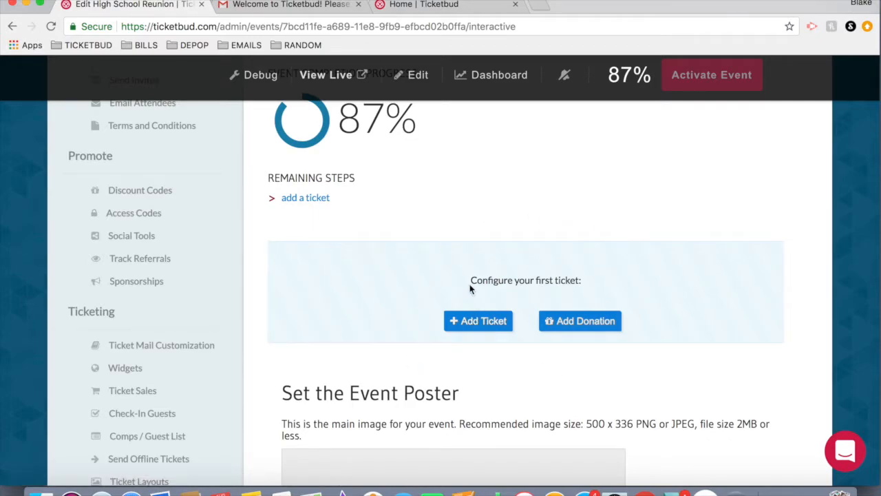
scroll(513, 327, down, 1)
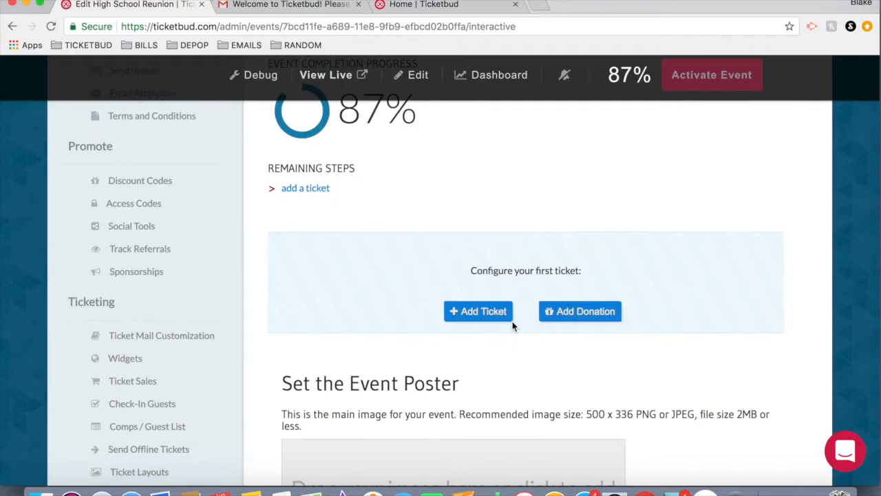
Add an Early Bird ticket with a quantity of 250 priced at 30.
scroll(513, 326, down, 1)
click(483, 302)
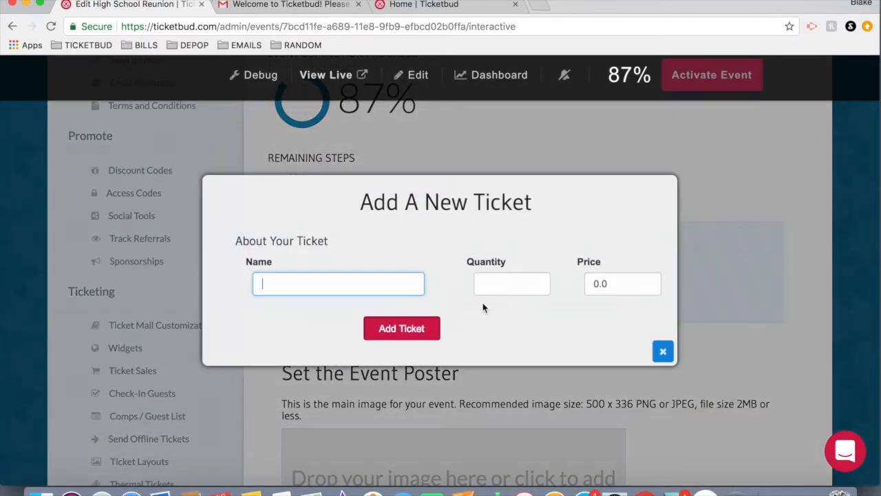
click(336, 283)
text(Earl)
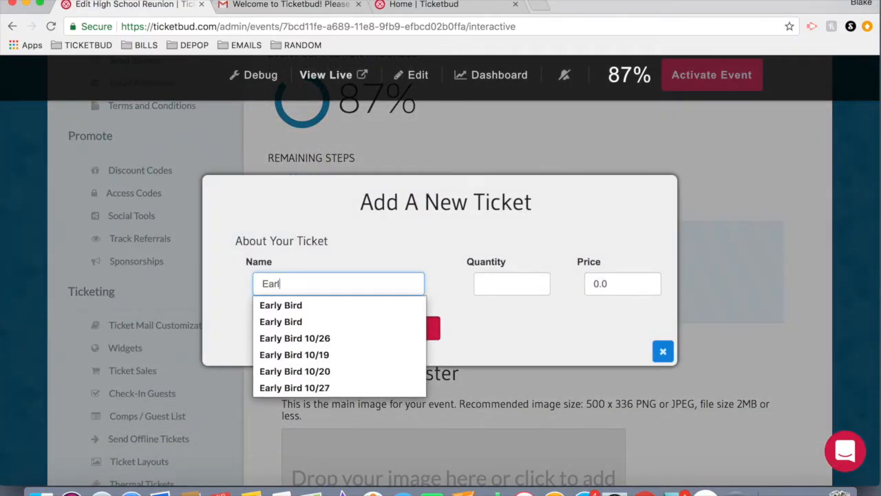
text(y Bird)
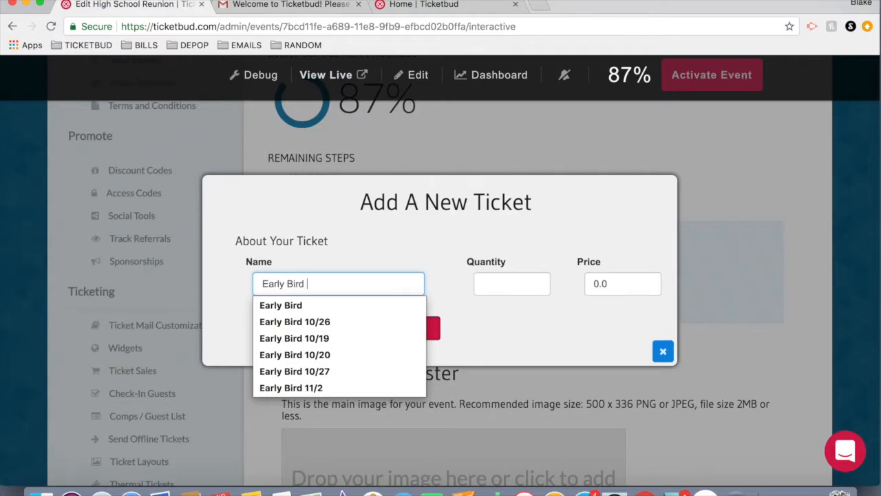
key(Tab)
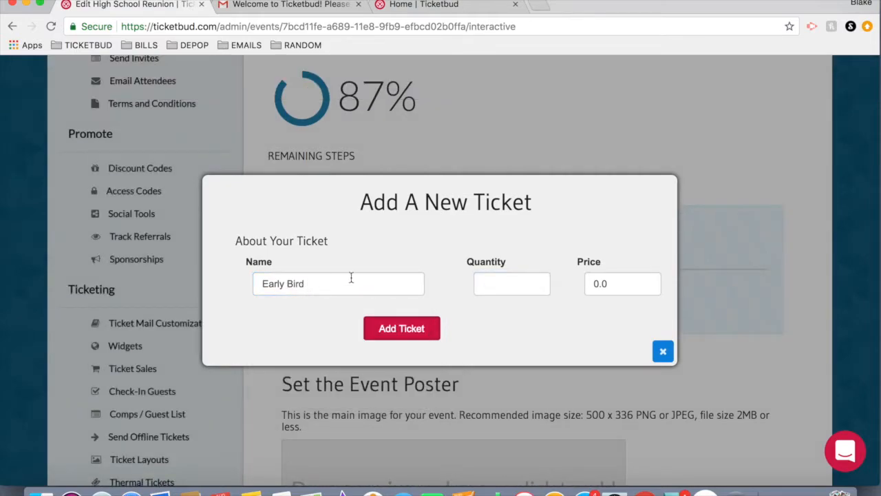
click(504, 281)
text(250)
key(Tab)
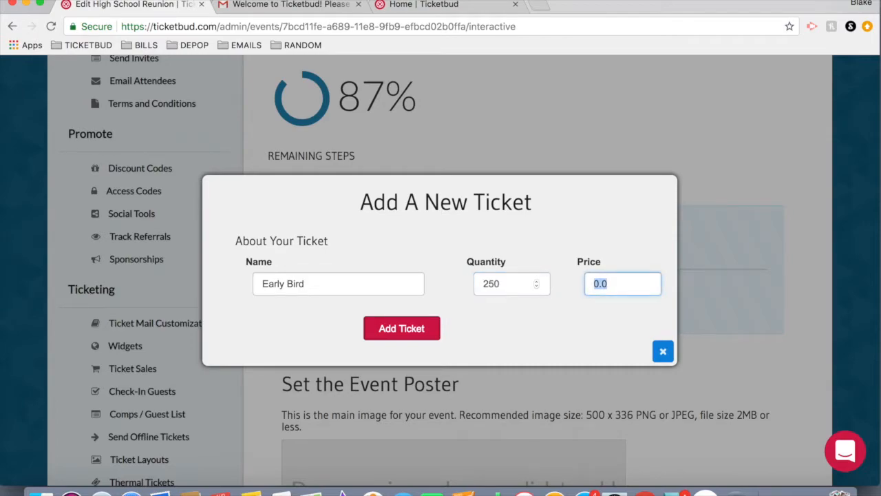
text(30)
click(404, 333)
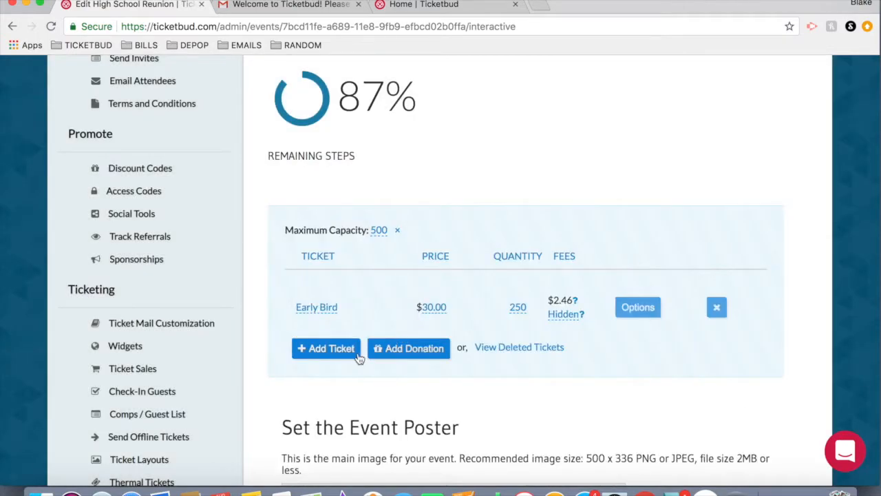
Add a General Admission ticket with a quantity of 250 priced at 40.
click(348, 352)
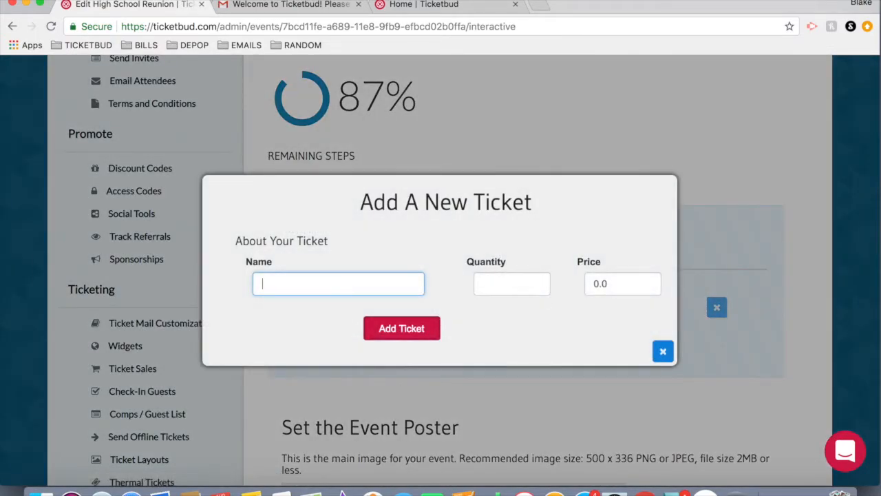
text(Gener)
click(331, 313)
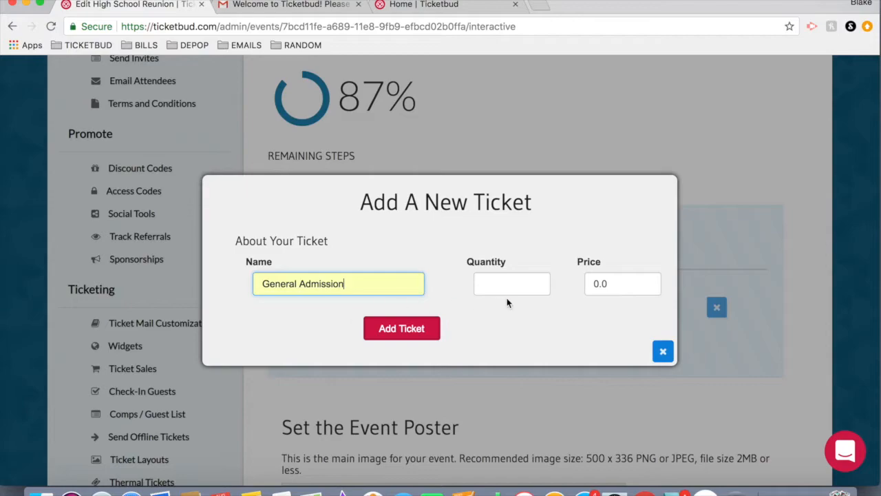
click(509, 290)
text(250)
key(Tab)
text(40)
click(391, 342)
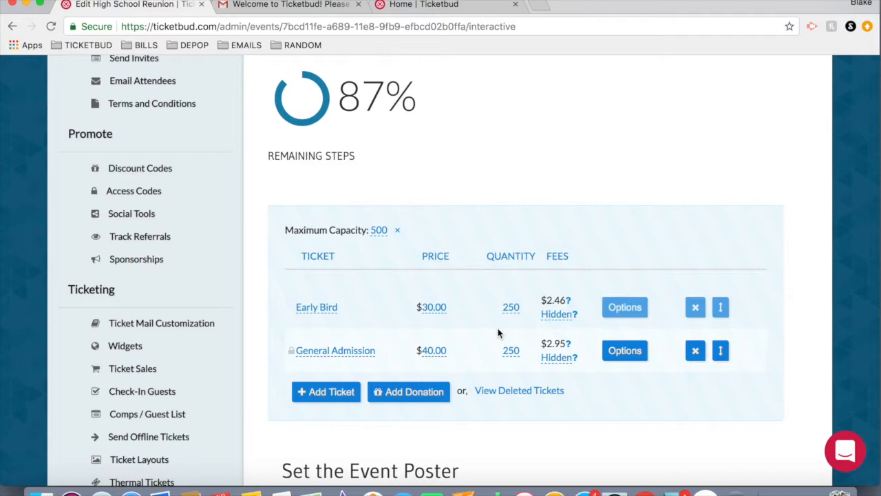
Try setting the Early Bird attendee price to 30, then reset its net price to 30 and confirm.
click(438, 314)
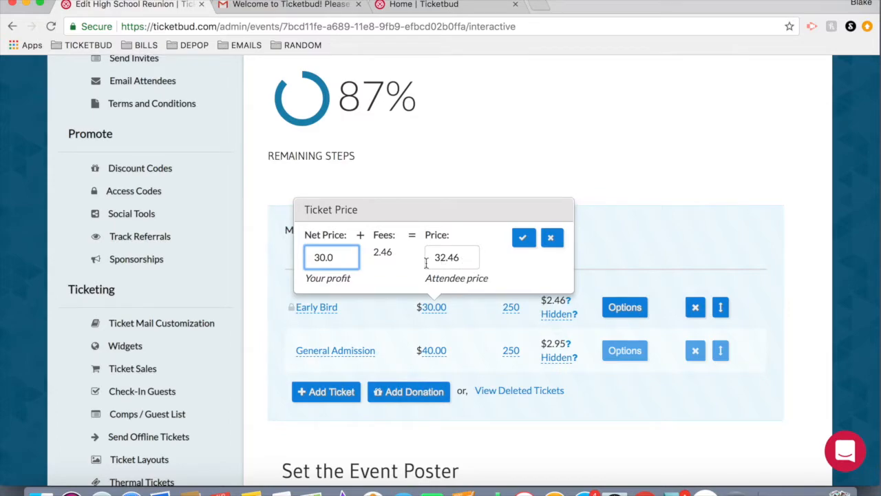
double_click(448, 259)
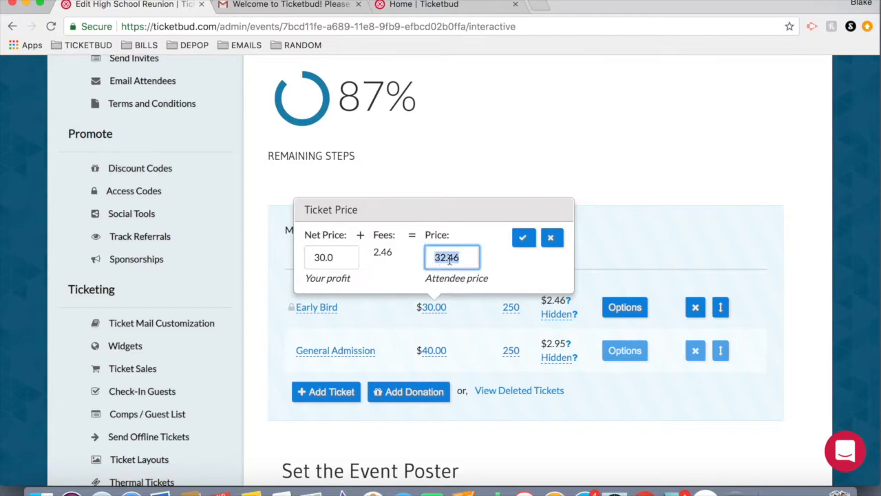
text(30)
click(501, 269)
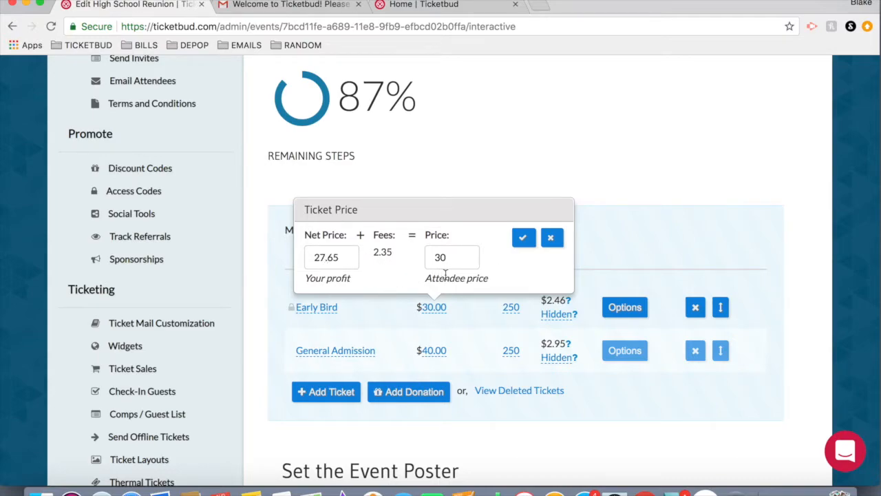
double_click(338, 267)
key(BackSpace)
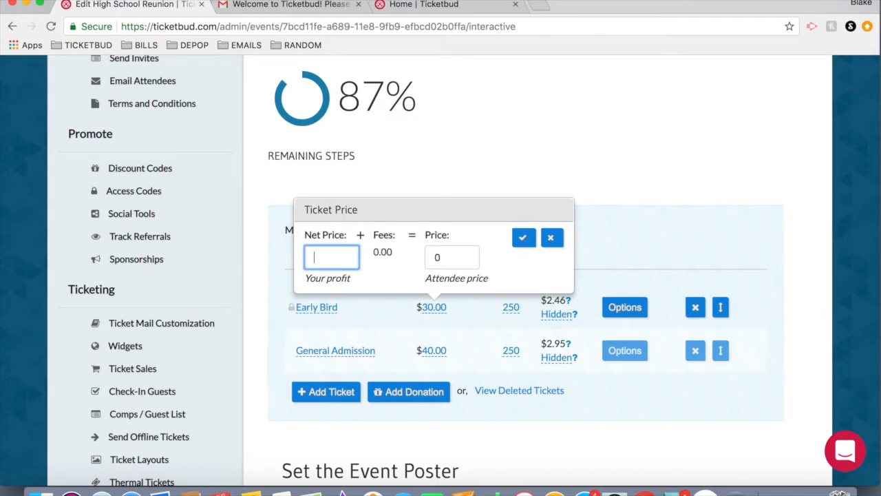
text(30)
click(389, 278)
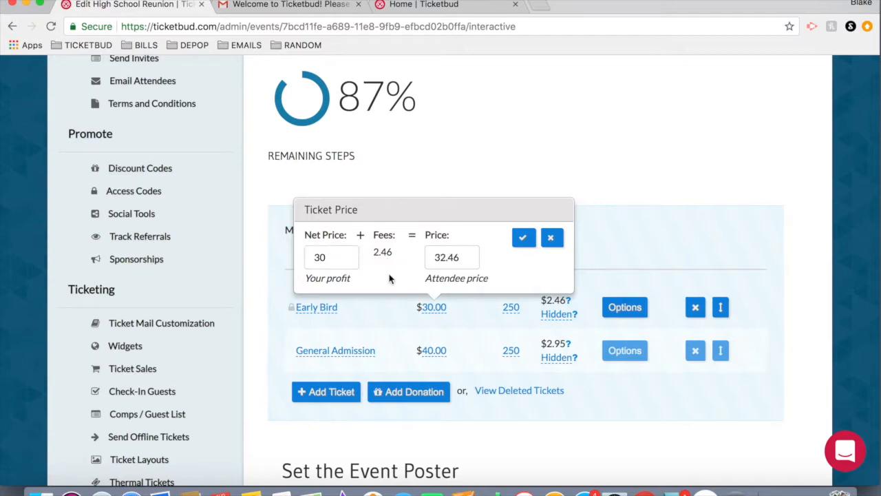
click(519, 241)
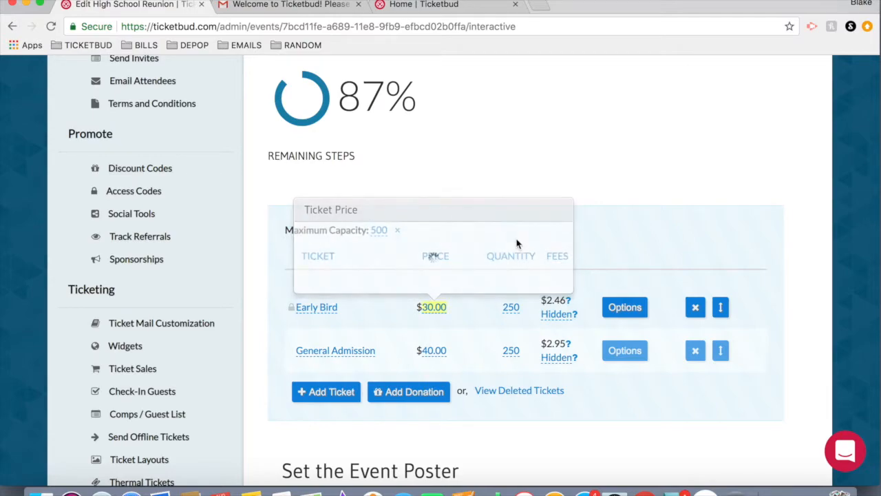
Switch the fees of both the Early Bird and General Admission tickets from hidden to shown.
click(562, 315)
click(600, 325)
click(600, 313)
click(649, 324)
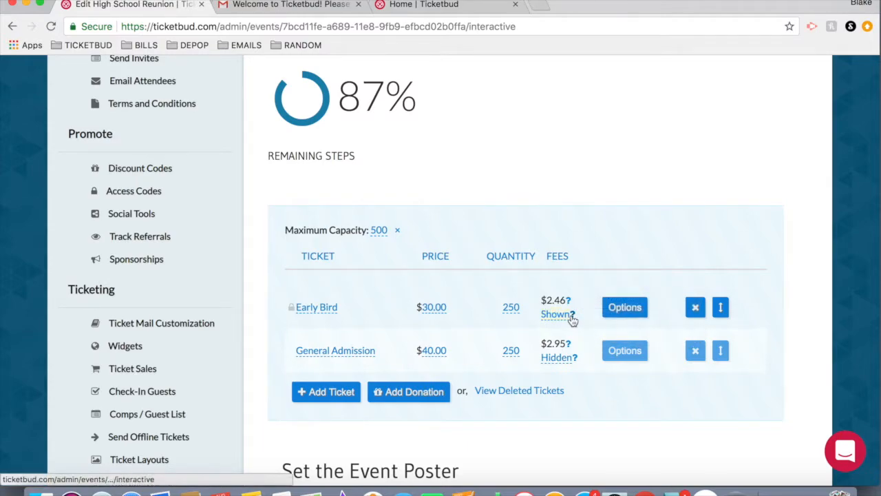
mouse_move(568, 309)
click(561, 359)
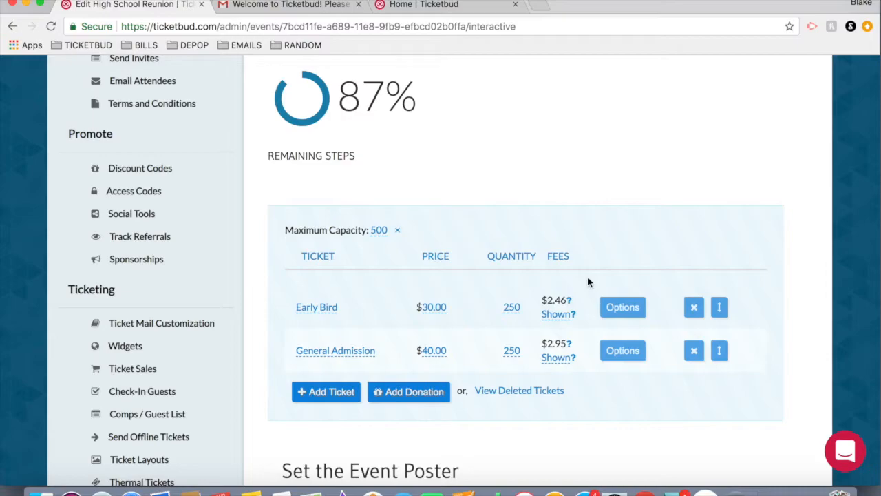
Set the Early Bird ticket's sale end to 2018-09-30 at 11:55 PM and save the ticket details.
click(623, 307)
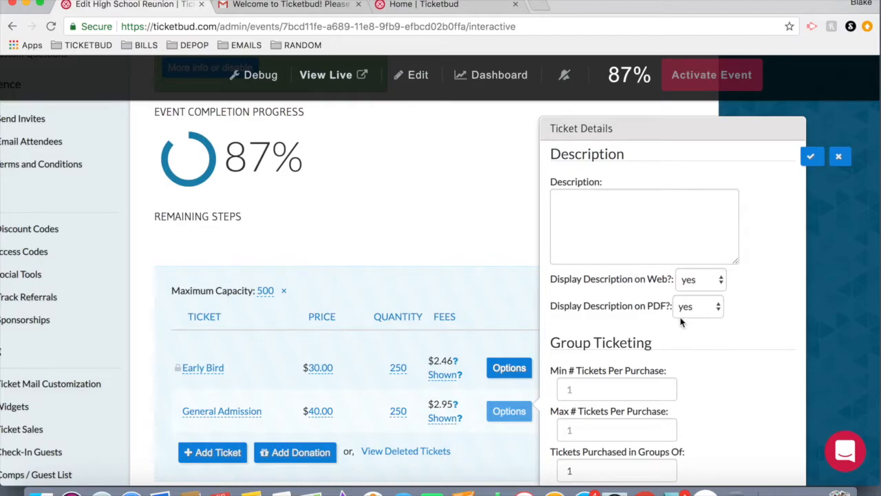
scroll(682, 322, down, 5)
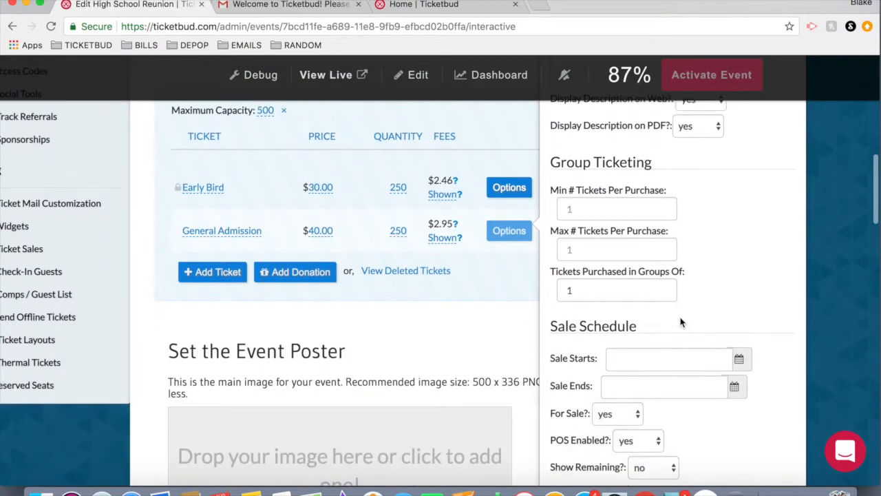
scroll(682, 323, down, 1)
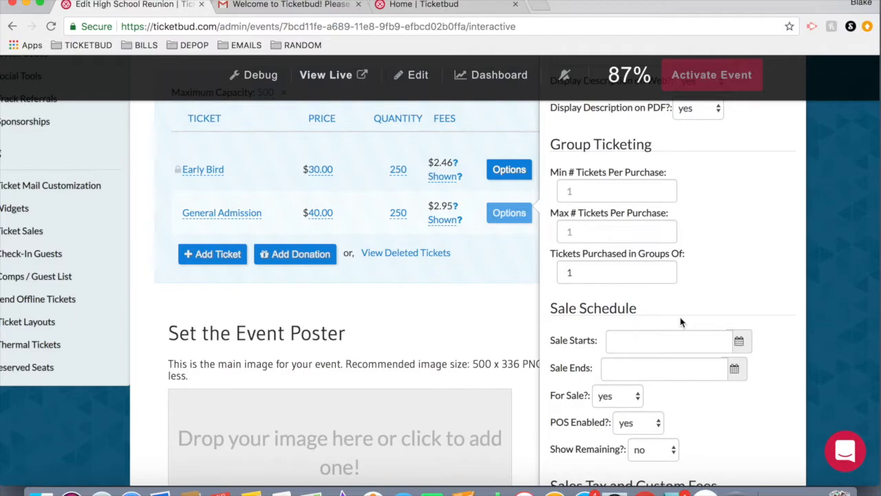
scroll(682, 322, up, 1)
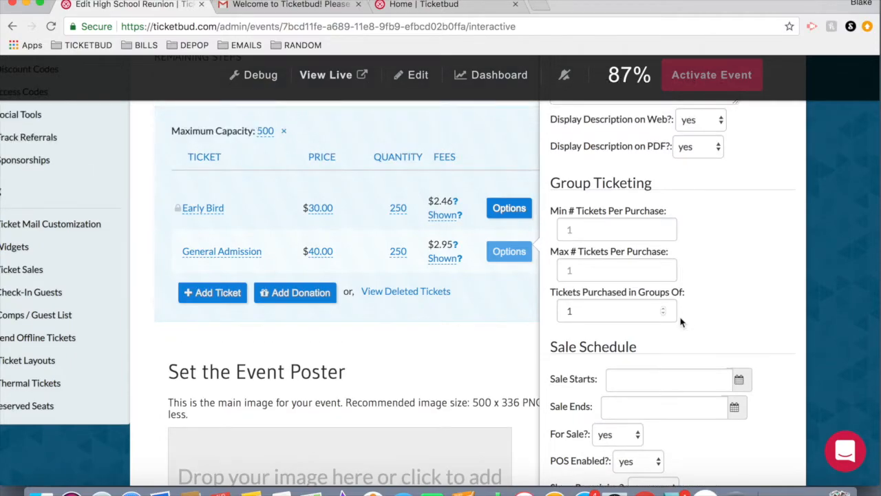
scroll(682, 322, down, 2)
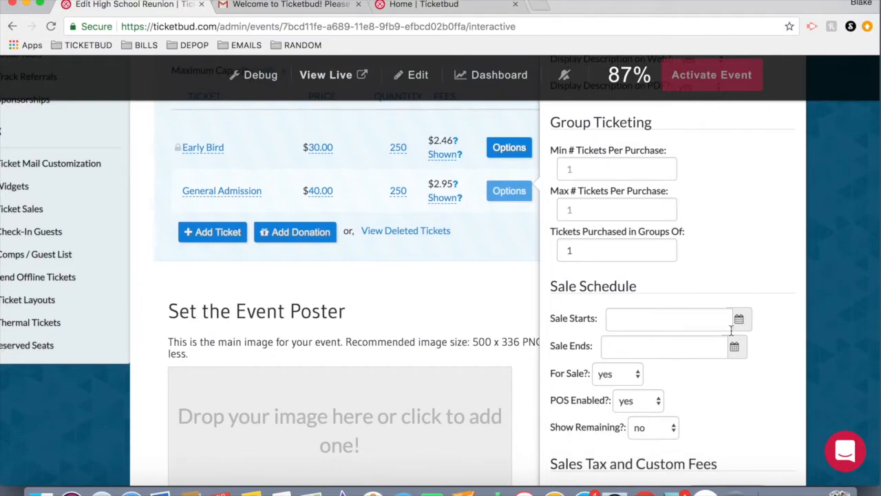
scroll(731, 330, down, 1)
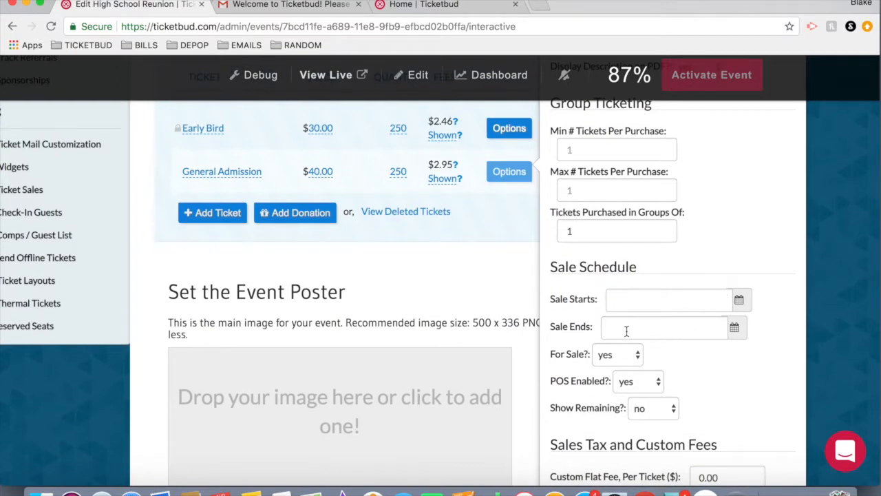
click(734, 333)
scroll(734, 338, down, 6)
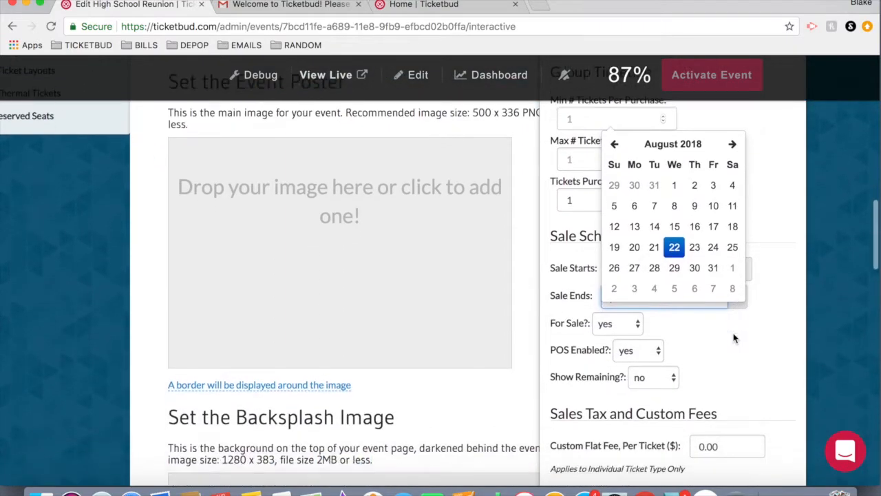
click(733, 115)
scroll(623, 319, down, 2)
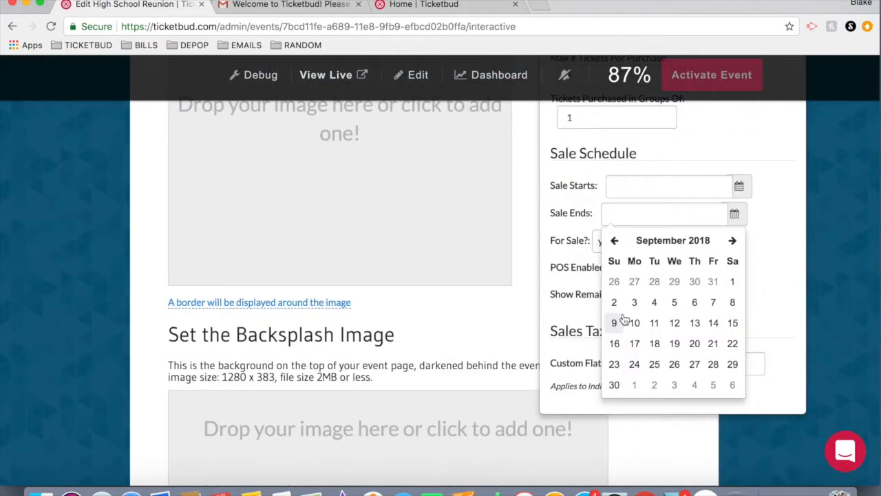
click(614, 384)
click(718, 368)
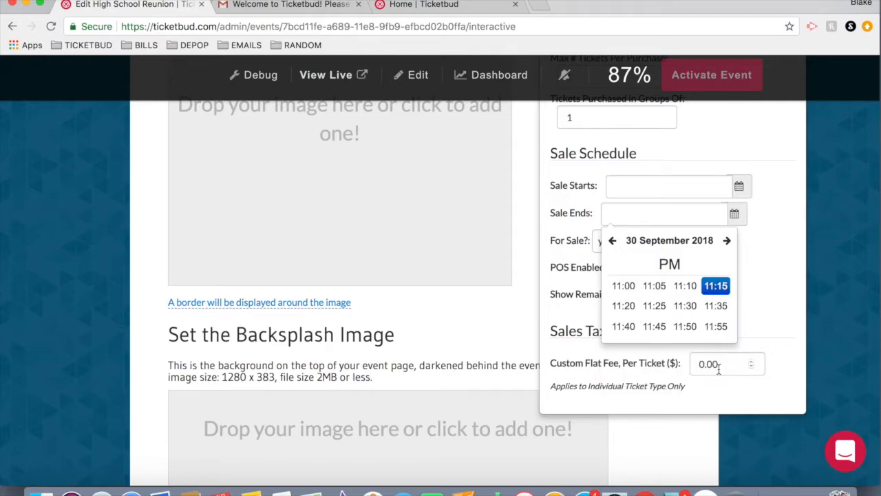
click(715, 326)
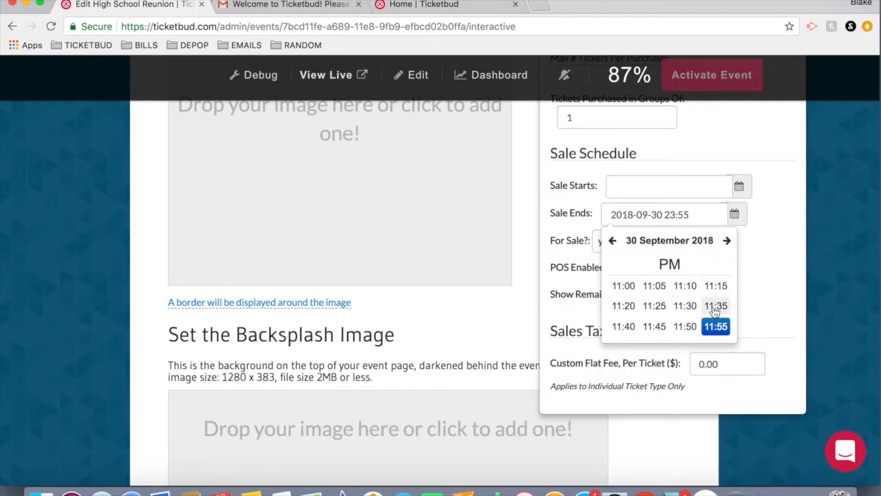
click(762, 264)
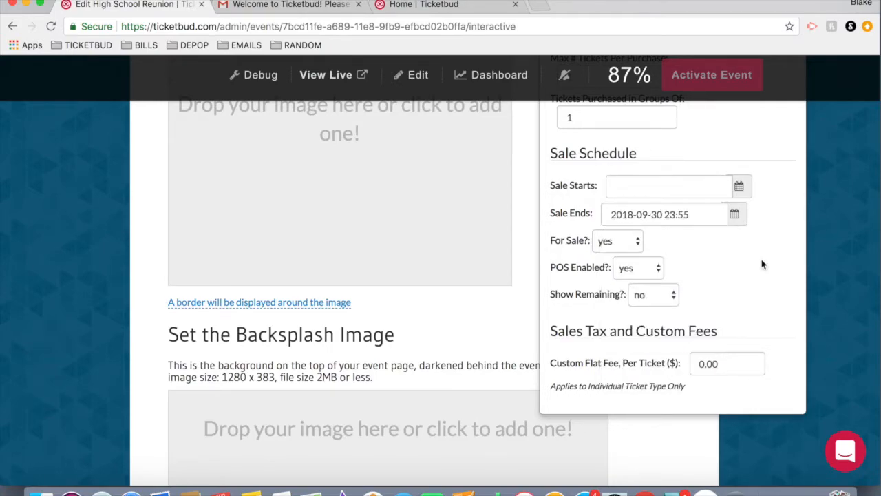
scroll(762, 264, up, 10)
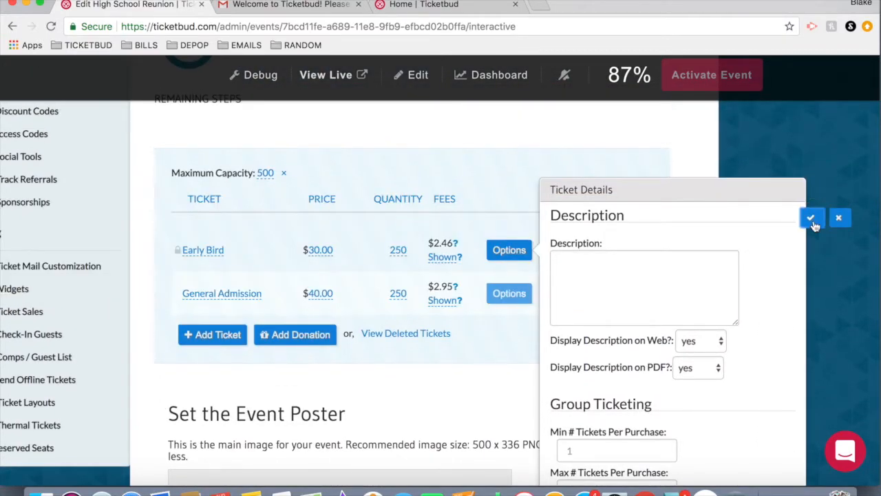
click(811, 219)
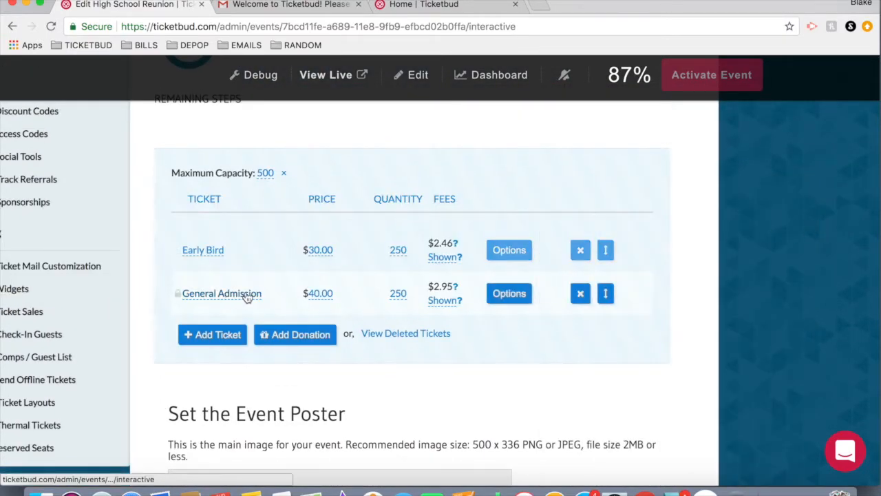
Set the General Admission ticket's sale start to 2018-09-30 at 11:55 PM and save the ticket details.
click(513, 294)
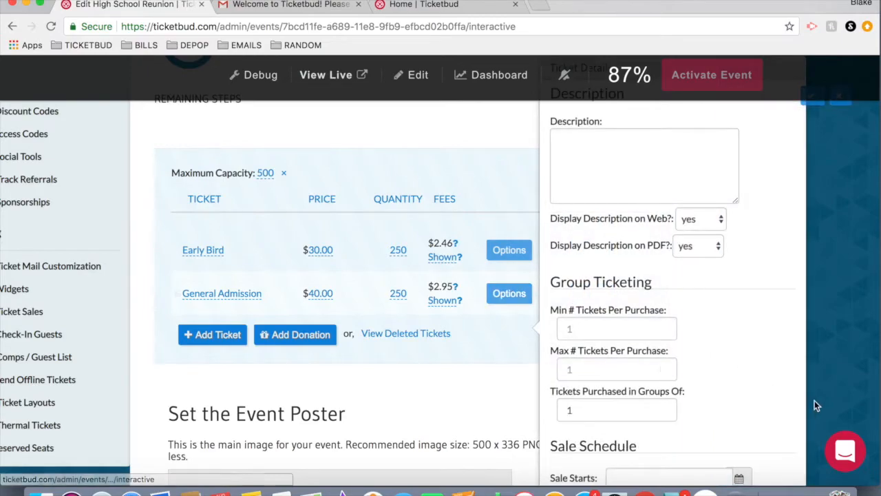
scroll(814, 400, down, 2)
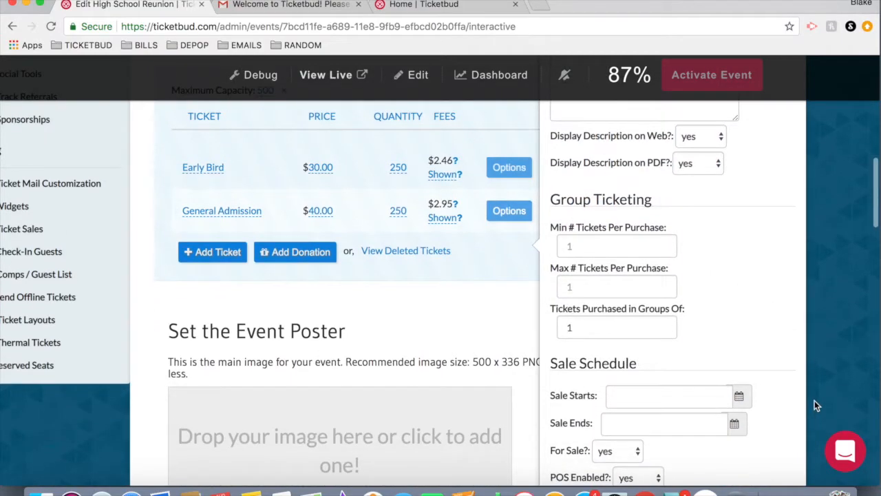
click(741, 404)
scroll(743, 406, down, 3)
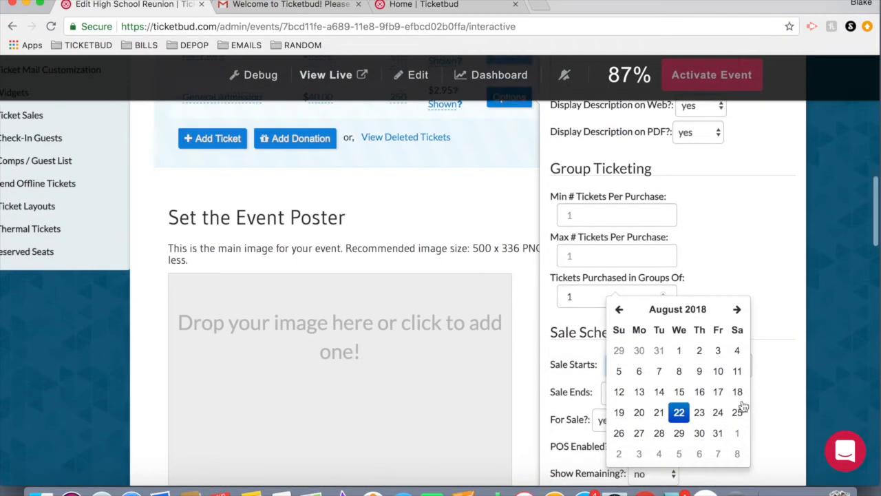
click(737, 311)
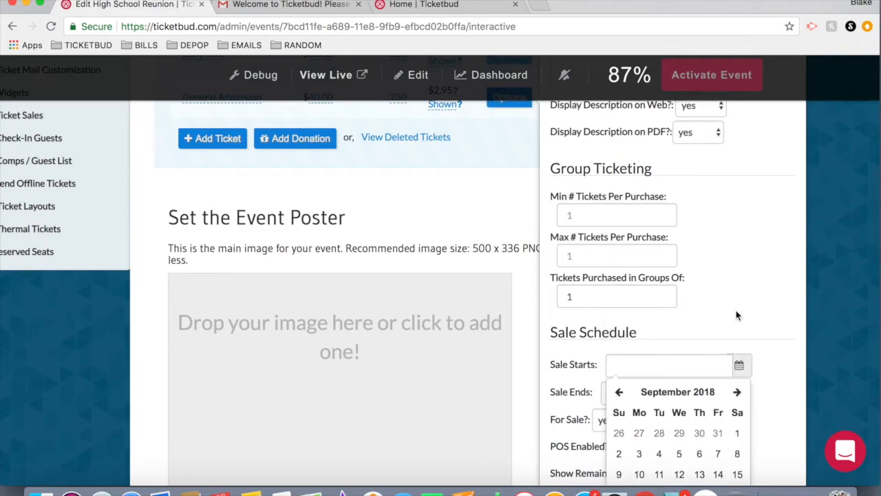
scroll(737, 314, down, 4)
click(619, 385)
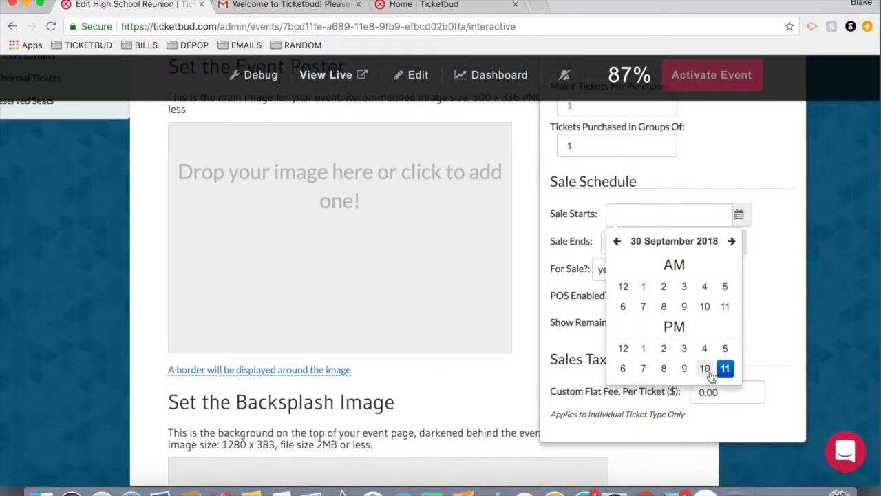
click(725, 366)
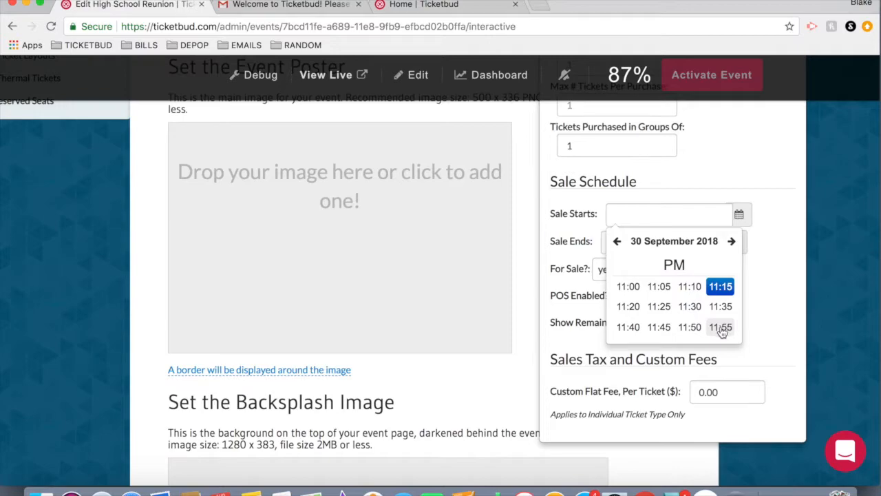
click(723, 328)
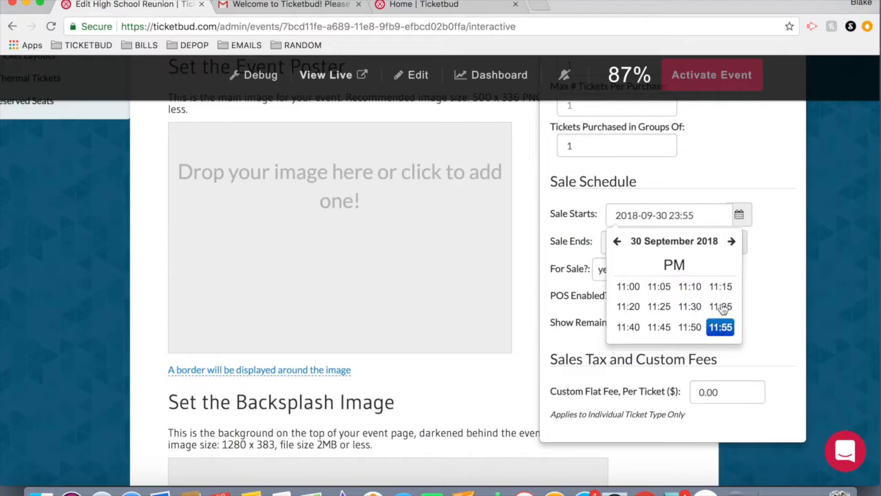
click(781, 174)
scroll(780, 174, up, 1)
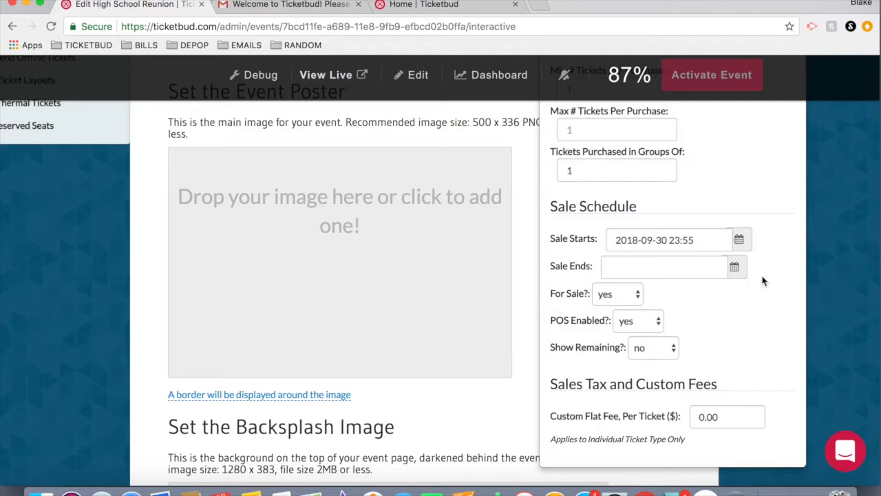
scroll(771, 277, up, 5)
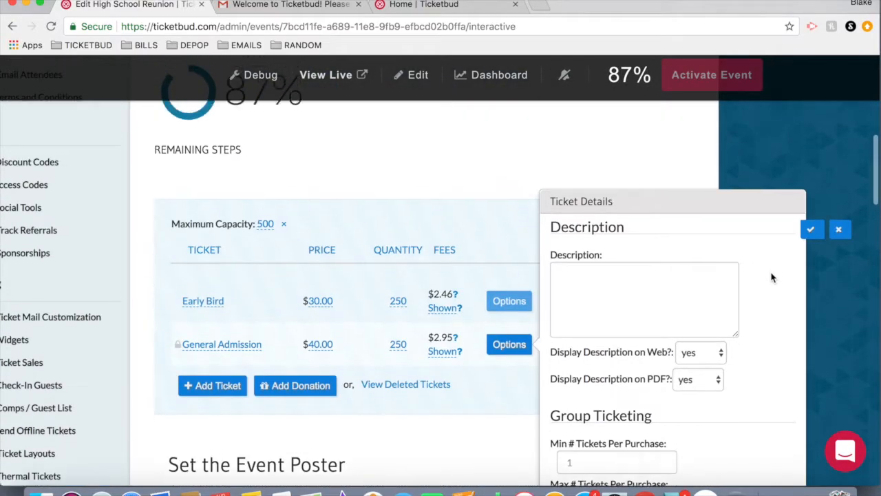
click(814, 239)
Upload event poster.png as the event poster and save it.
scroll(559, 255, up, 10)
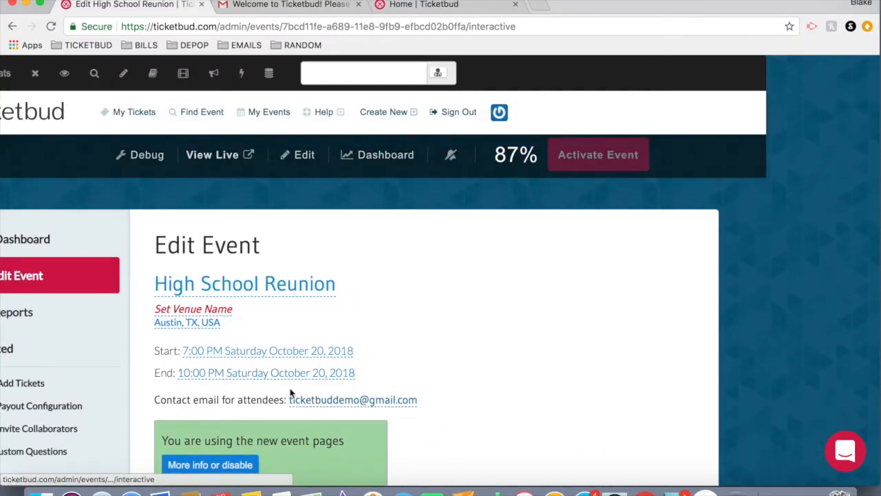
scroll(655, 373, down, 10)
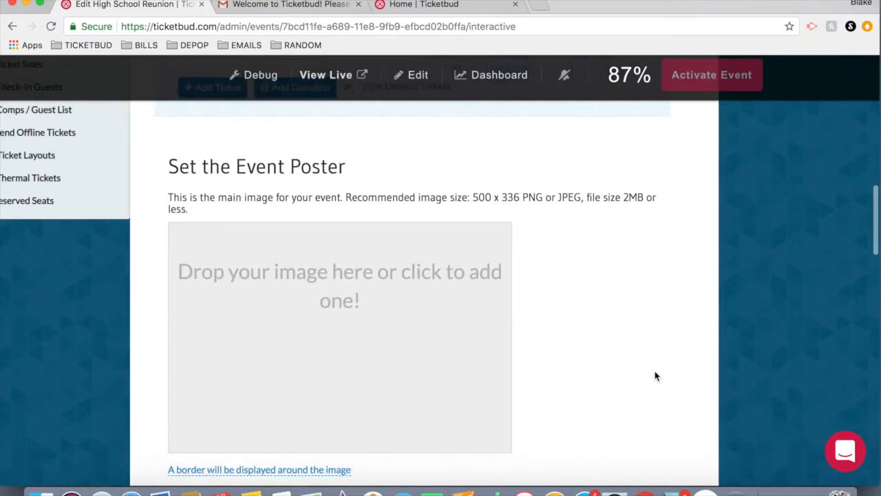
scroll(654, 375, down, 2)
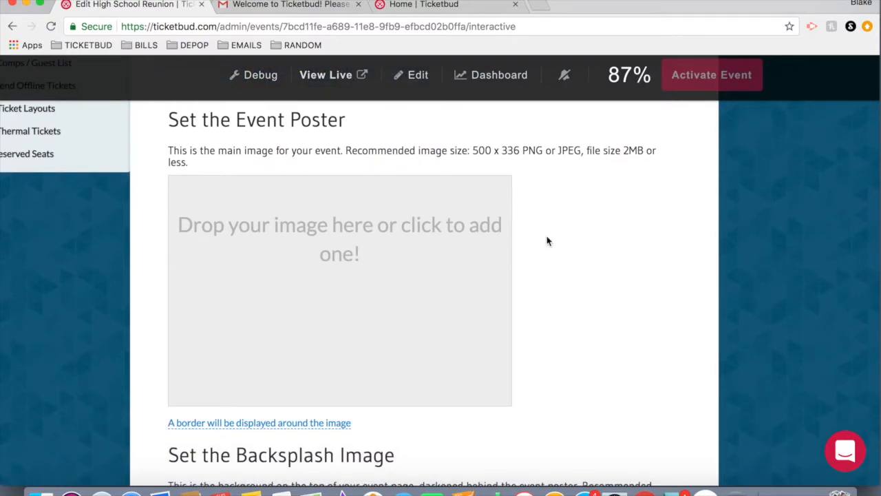
click(360, 307)
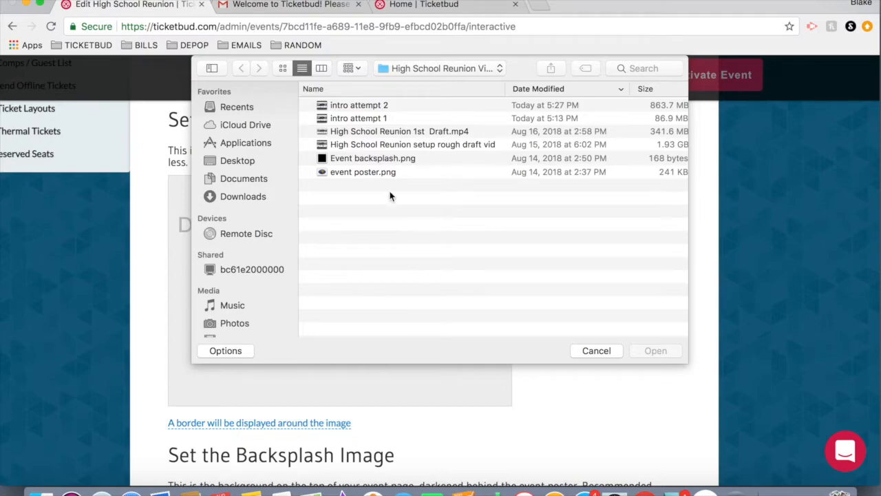
click(367, 173)
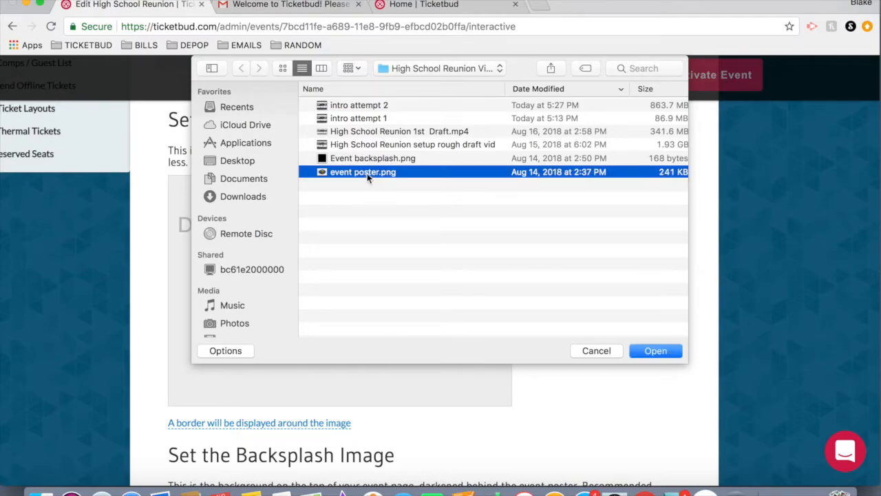
click(656, 351)
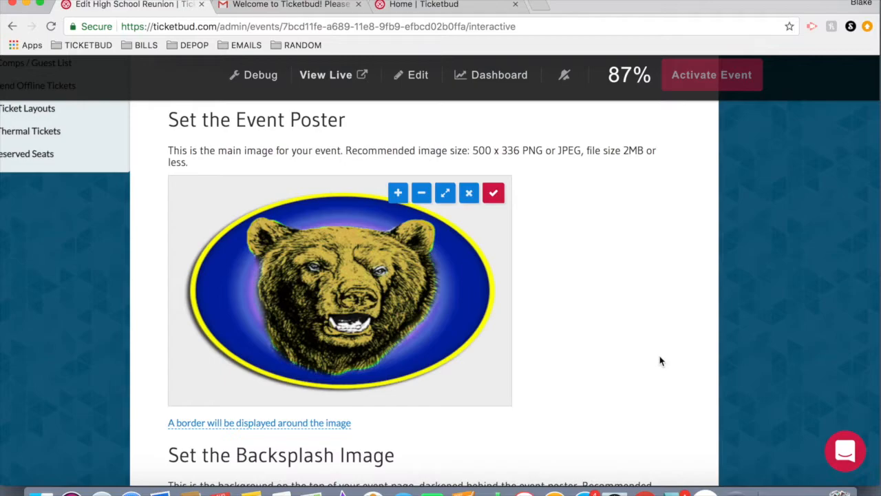
scroll(661, 360, down, 1)
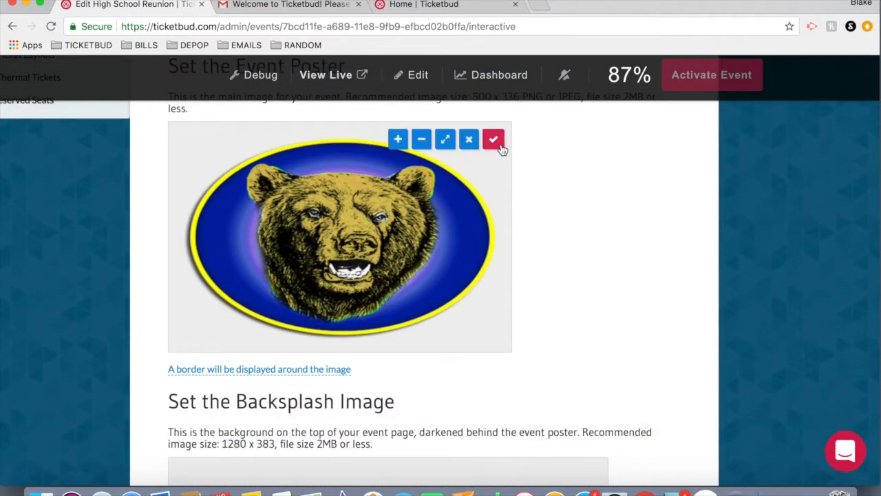
click(493, 140)
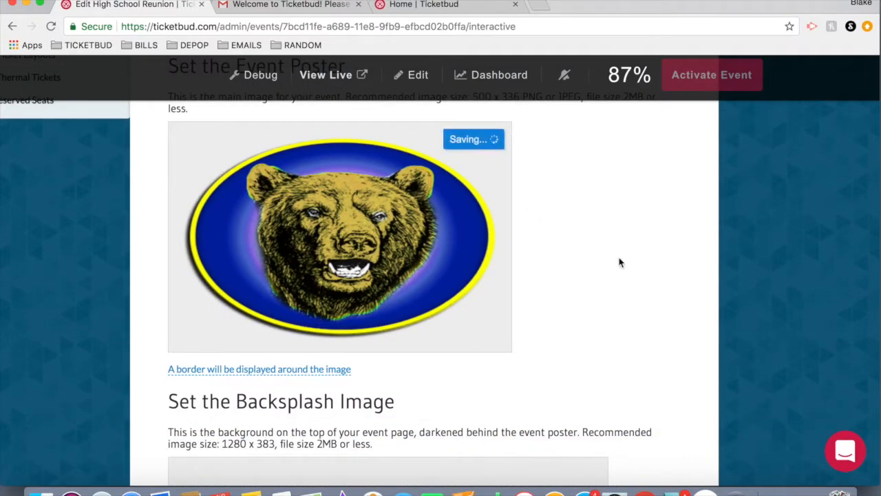
Upload Event backsplash.png as the backsplash image and save it.
scroll(619, 261, down, 3)
scroll(551, 296, down, 1)
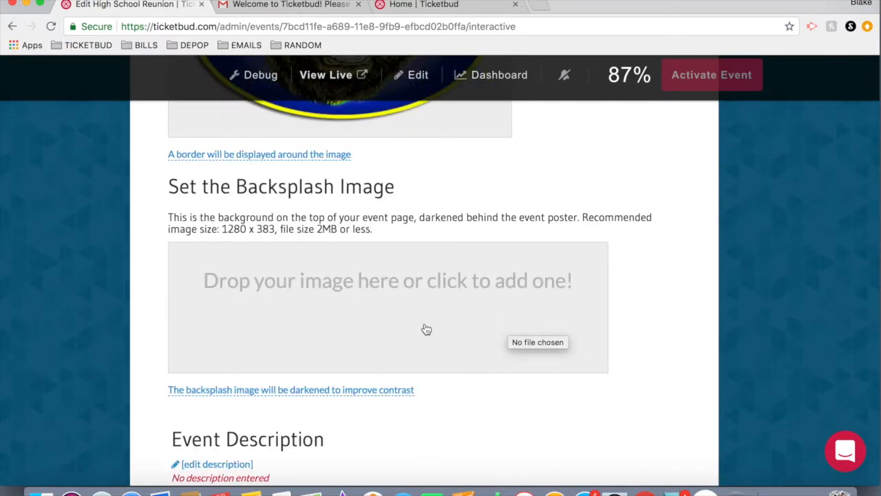
click(470, 330)
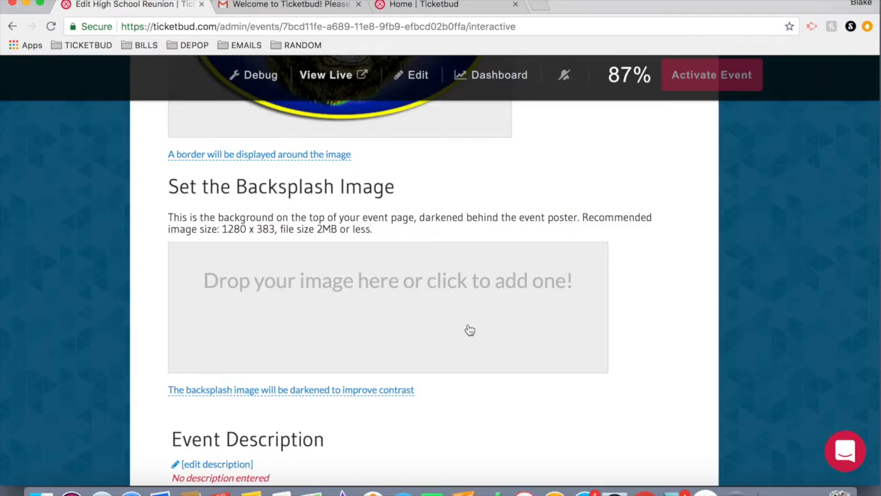
click(376, 160)
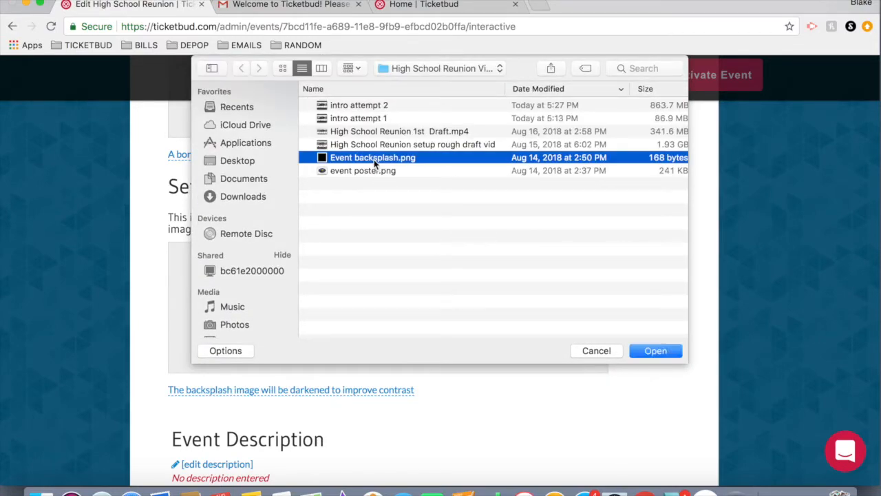
click(654, 351)
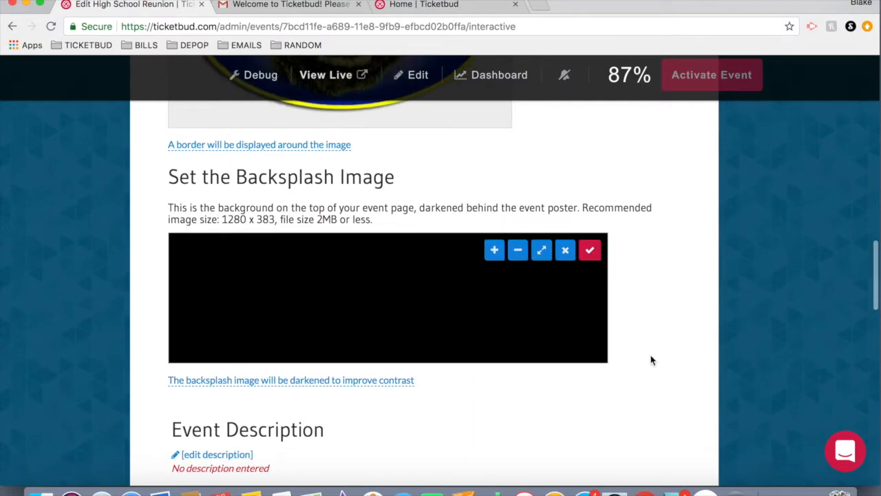
click(590, 251)
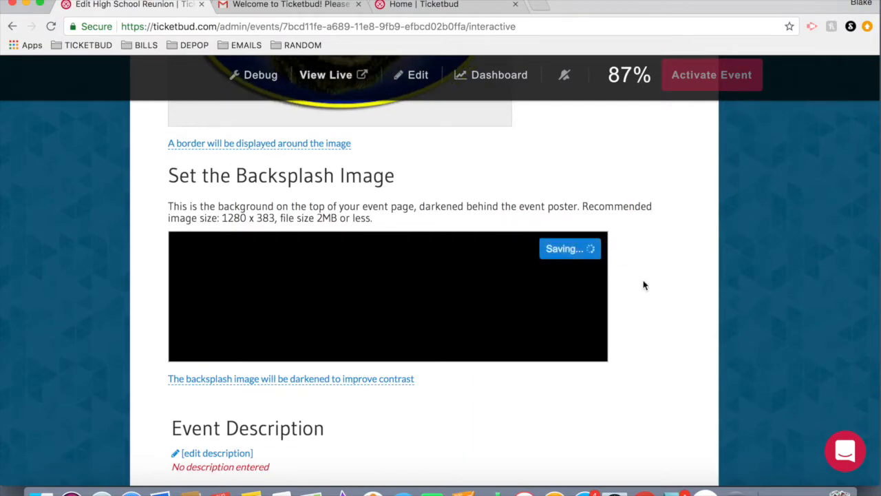
Paste the prepared reunion text into the event description and save it.
scroll(512, 254, down, 3)
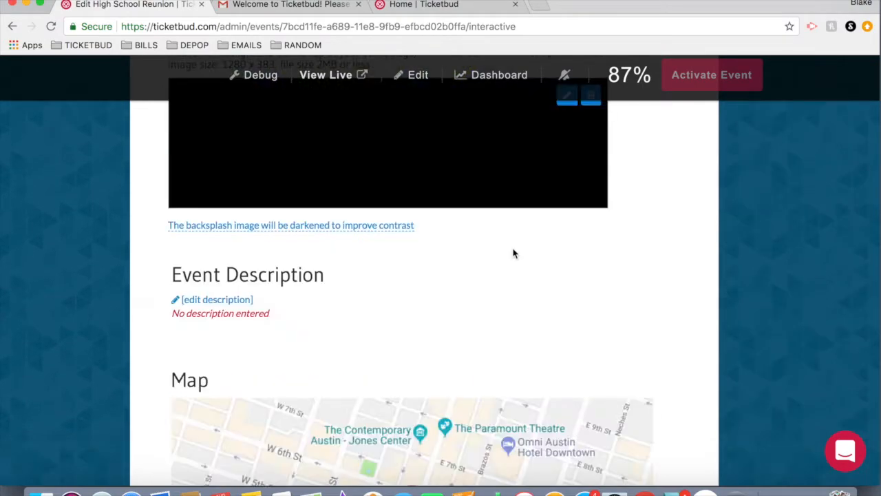
click(206, 301)
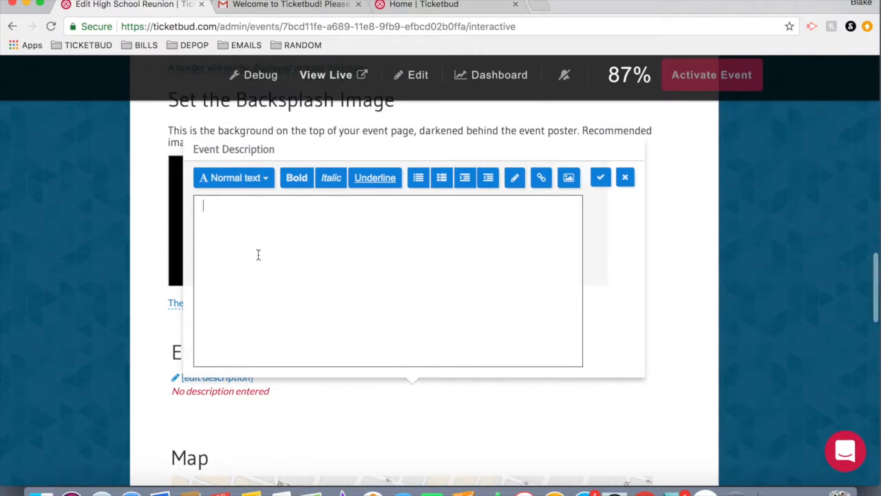
key(super+v)
scroll(231, 237, up, 2)
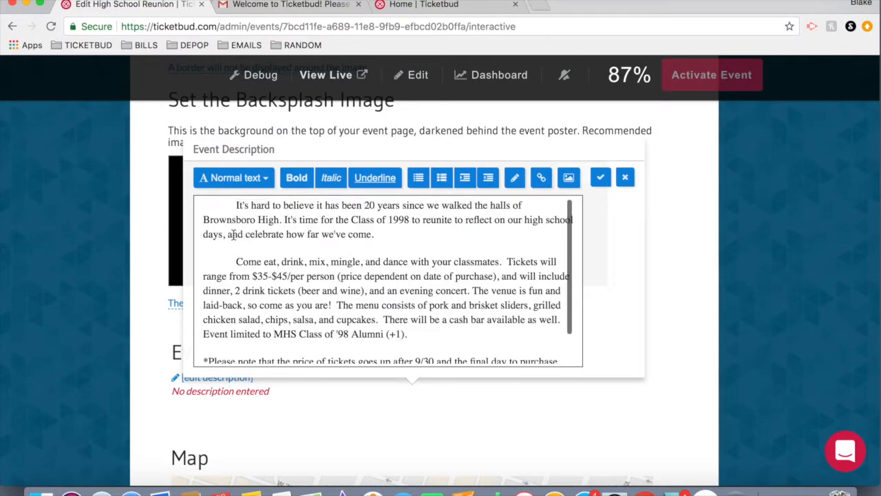
click(600, 178)
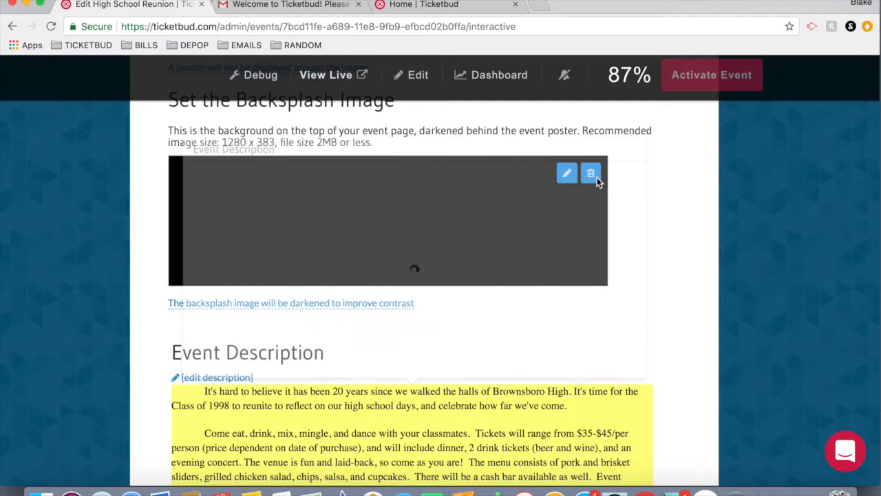
Scroll through the event page to review the poster, backsplash, description and ticket list.
scroll(597, 181, down, 5)
scroll(397, 191, down, 2)
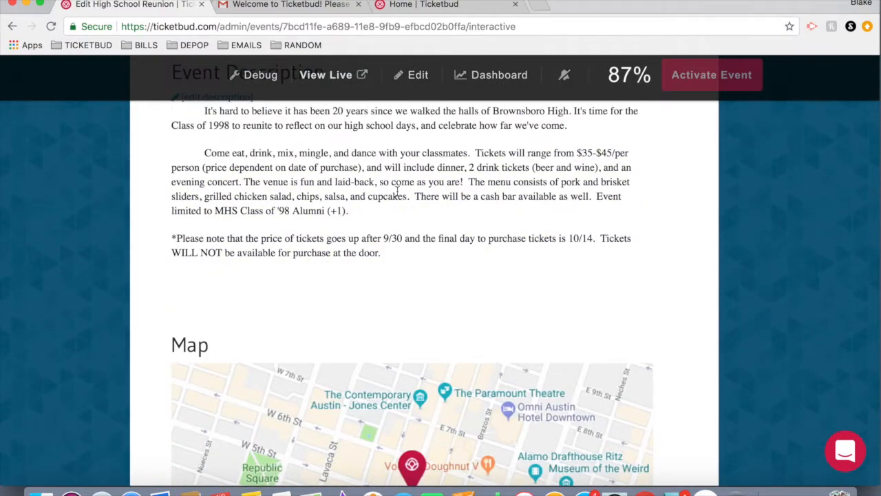
scroll(302, 236, up, 7)
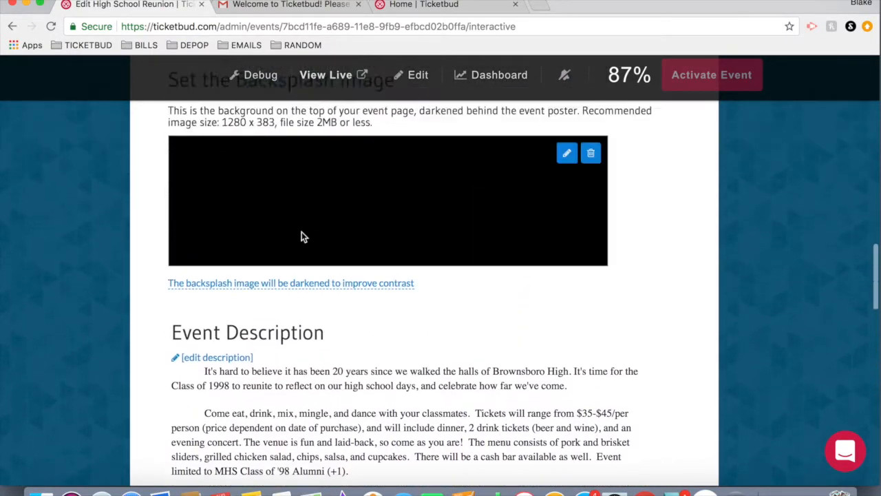
scroll(302, 236, up, 7)
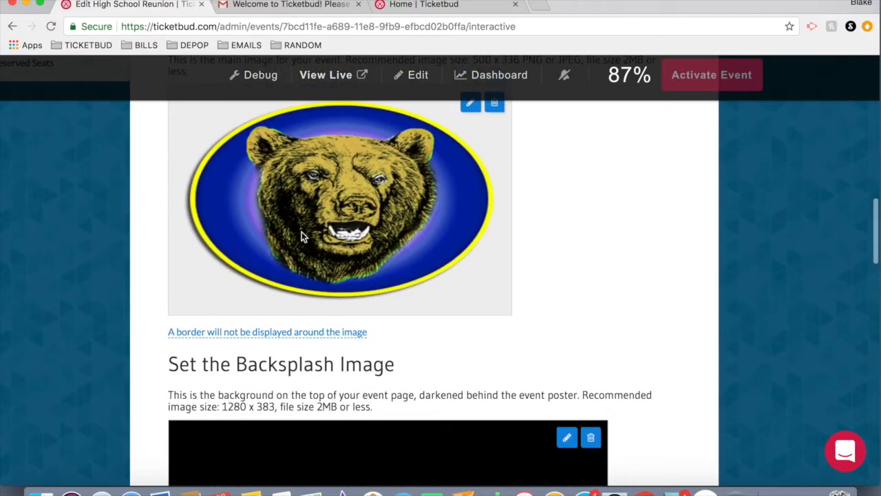
scroll(302, 236, up, 6)
scroll(301, 236, left, 3)
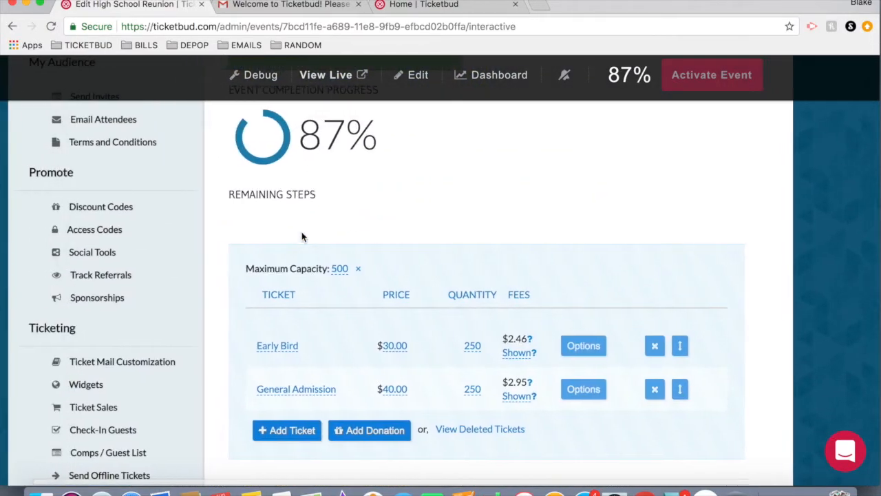
scroll(301, 236, up, 9)
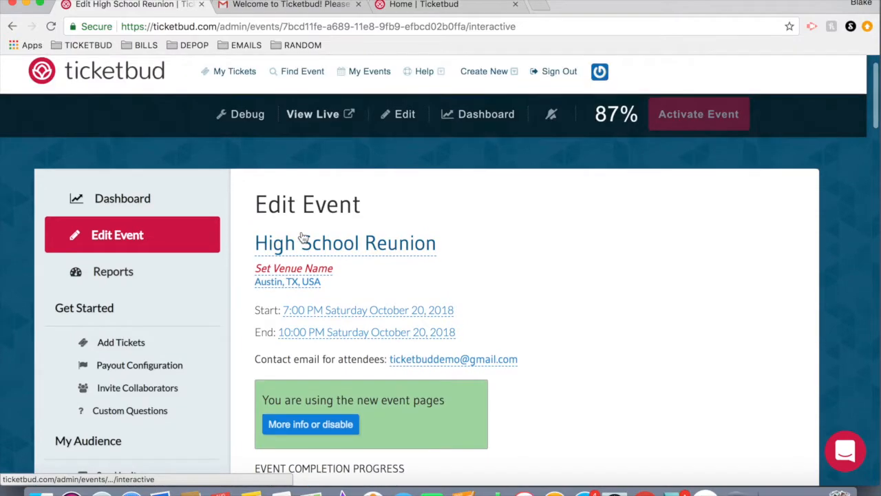
scroll(301, 236, down, 4)
Open Payout Configuration and choose United States Dollar as the currency.
click(110, 214)
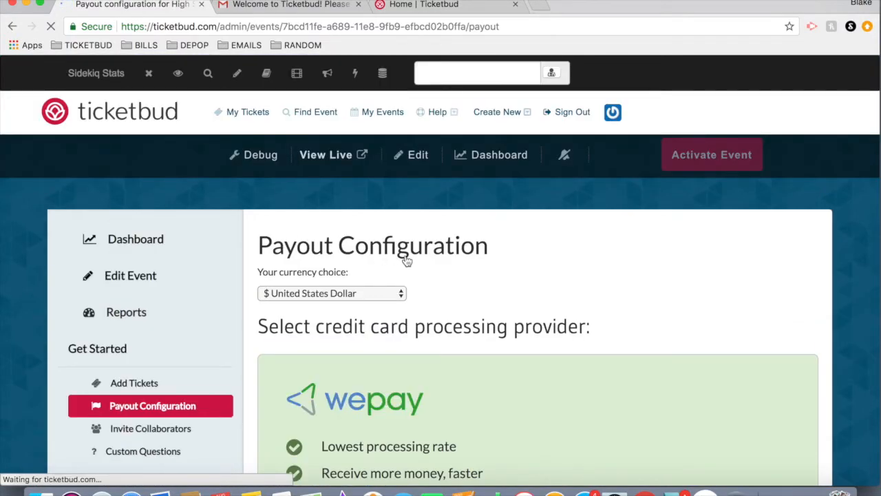
click(402, 293)
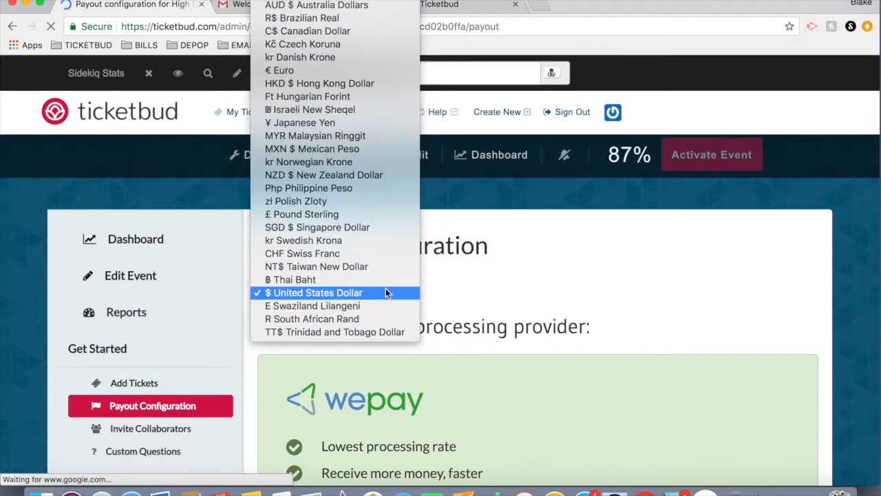
click(385, 292)
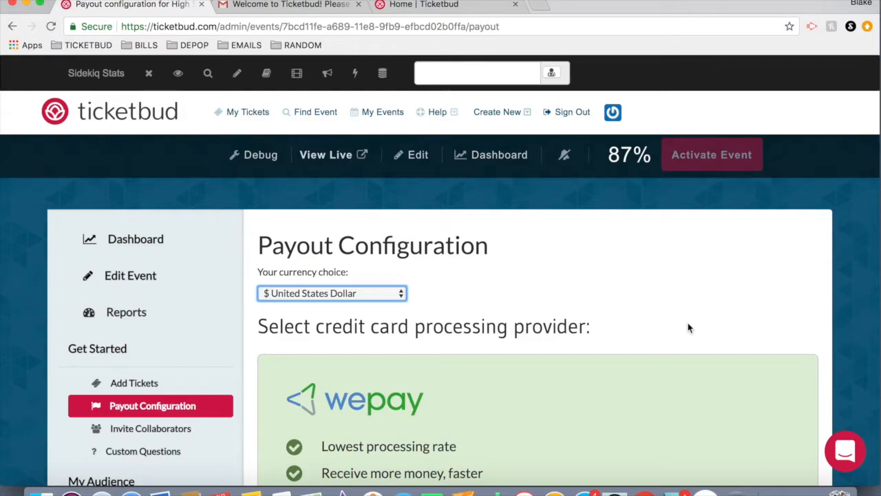
scroll(689, 328, down, 1)
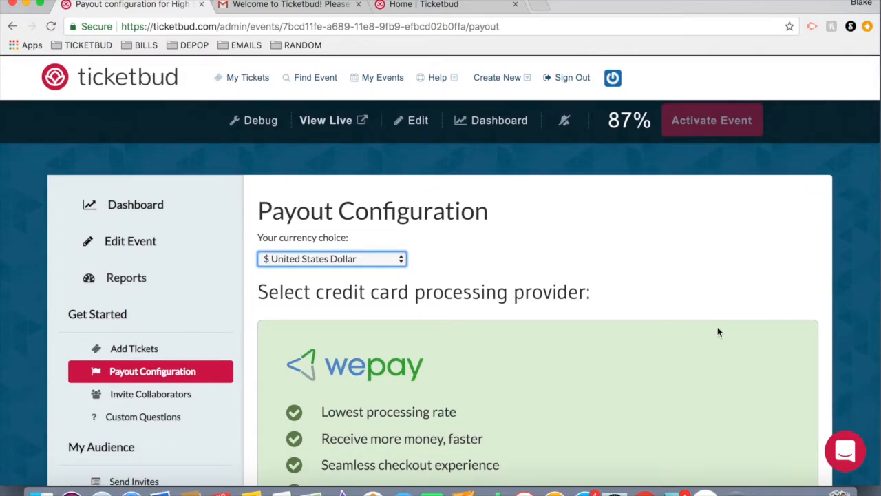
Compare the payment providers and select WePay as the credit card processing provider.
scroll(717, 333, down, 2)
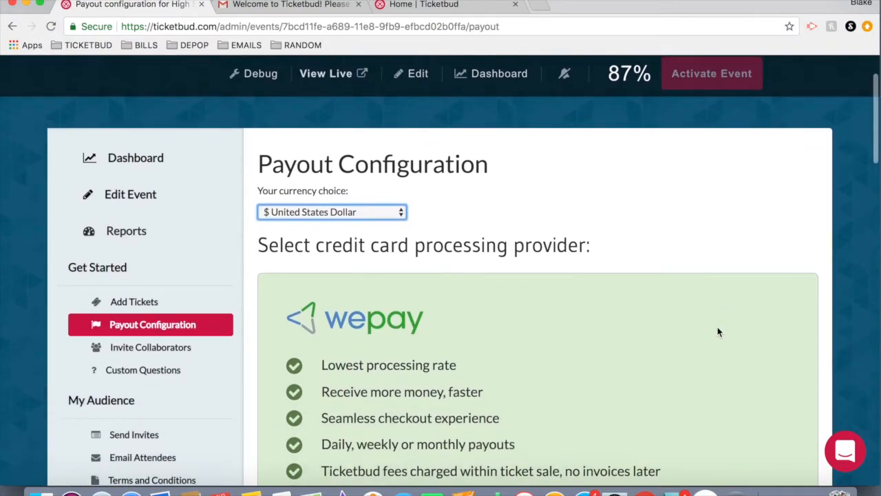
scroll(718, 327, down, 10)
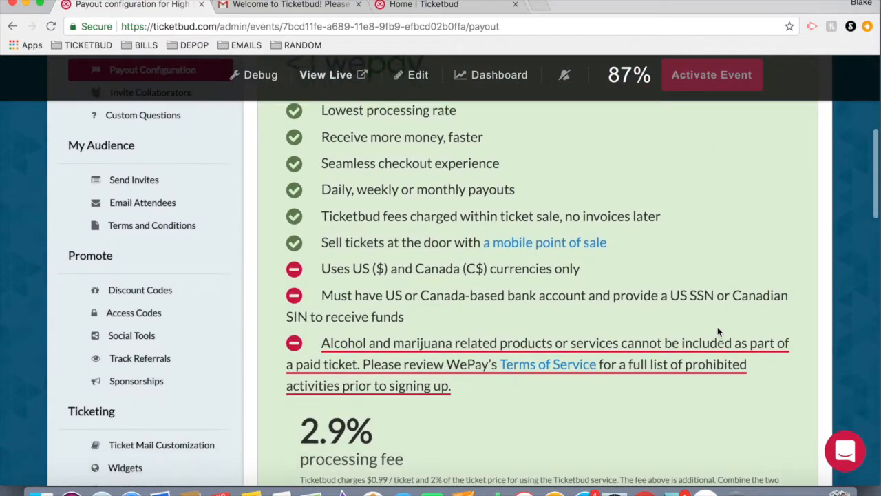
scroll(718, 333, down, 2)
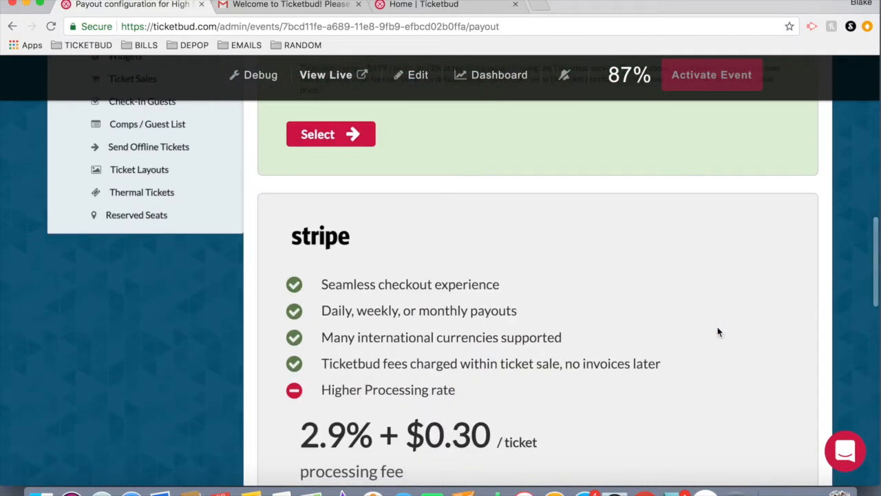
scroll(718, 333, down, 6)
scroll(718, 333, down, 3)
scroll(718, 333, up, 12)
scroll(718, 332, up, 5)
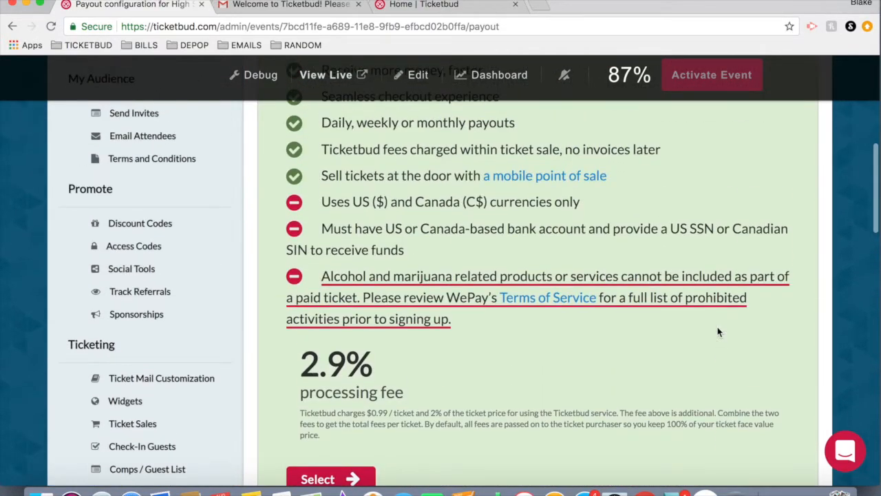
scroll(717, 332, up, 3)
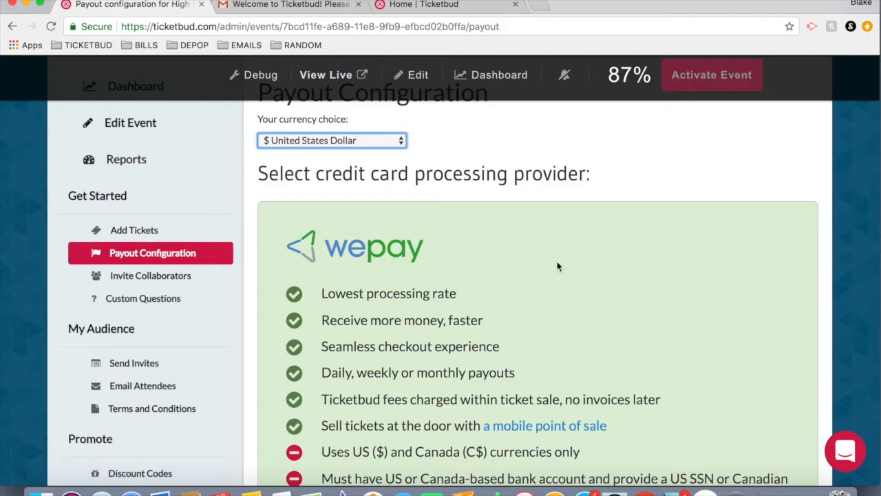
scroll(557, 266, down, 5)
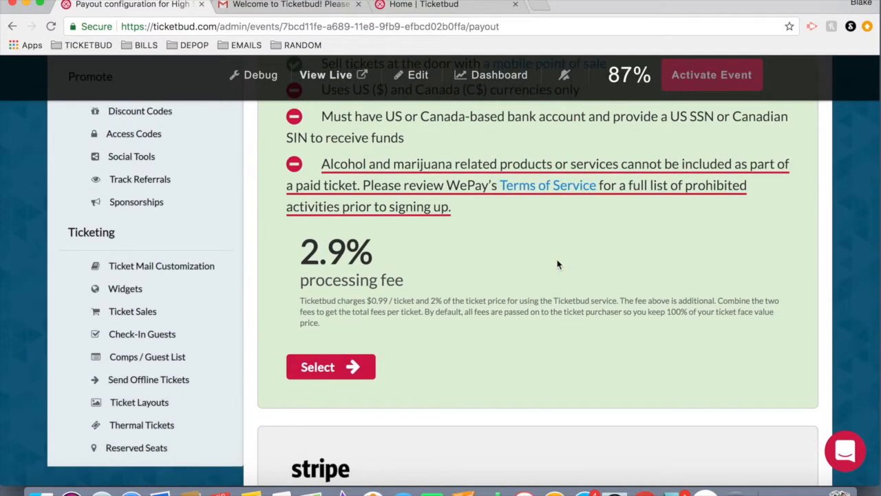
click(340, 375)
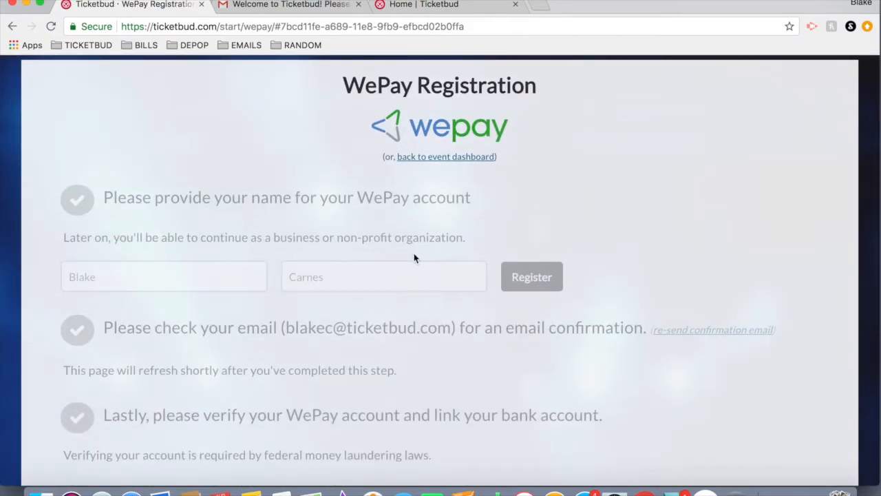
Review the WePay registration steps for the account name, email confirmation and bank verification.
scroll(414, 257, down, 5)
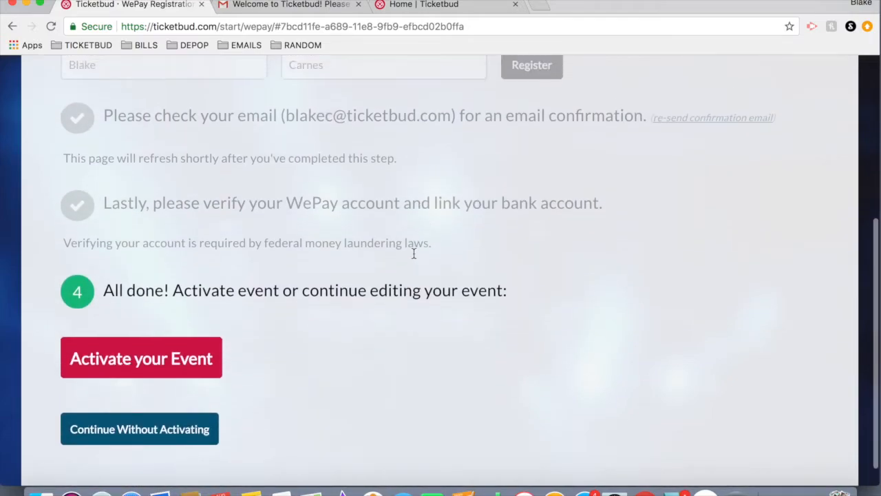
scroll(133, 184, up, 5)
scroll(132, 184, down, 2)
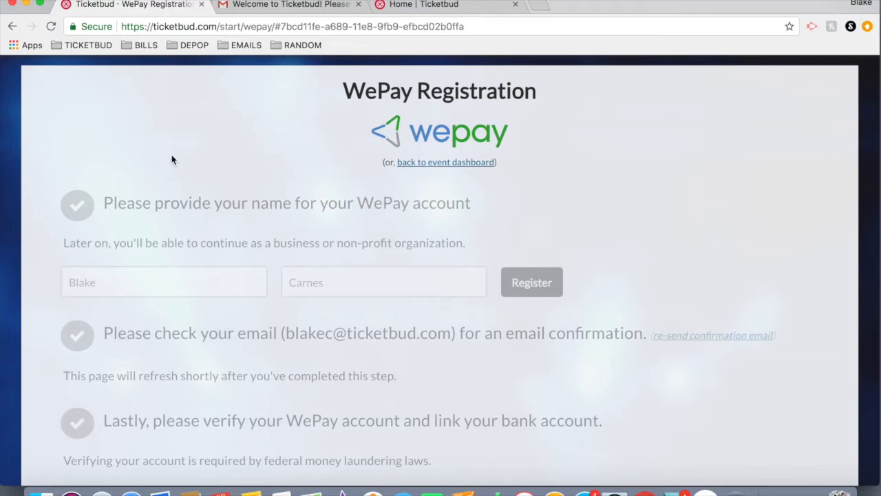
scroll(172, 159, down, 1)
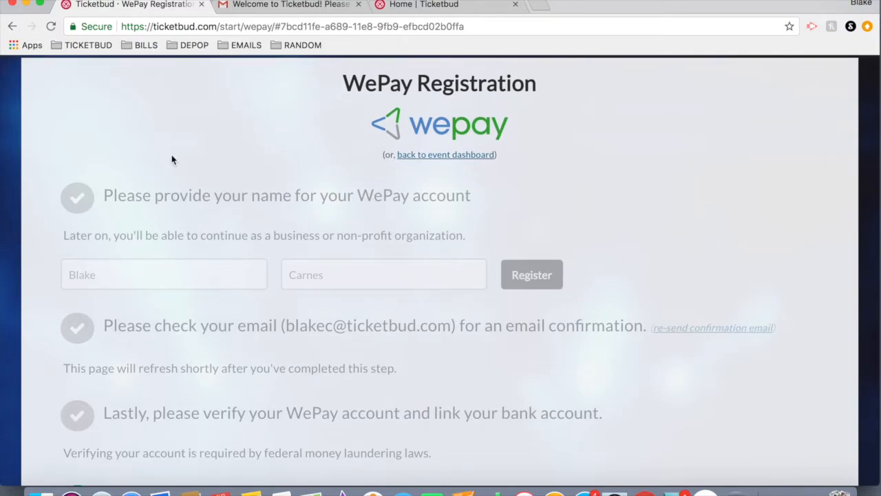
scroll(172, 160, down, 1)
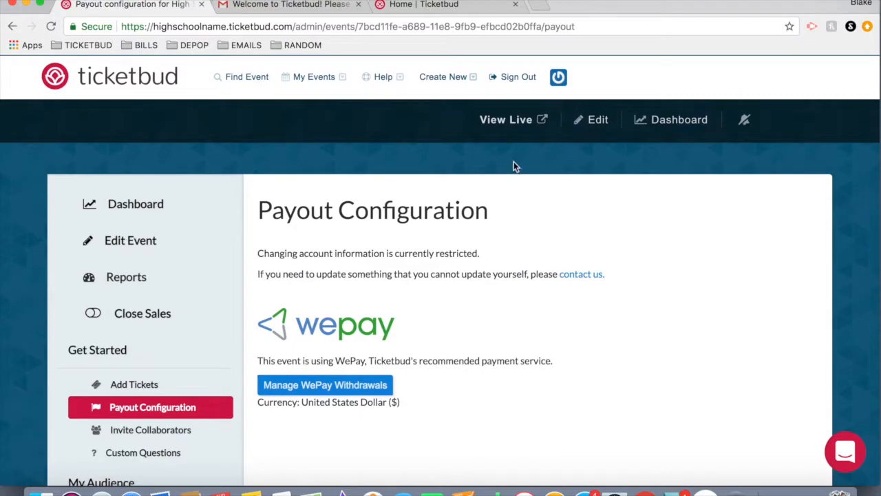
Open the live event page and review its title, date, description, ticket list and URL.
click(505, 121)
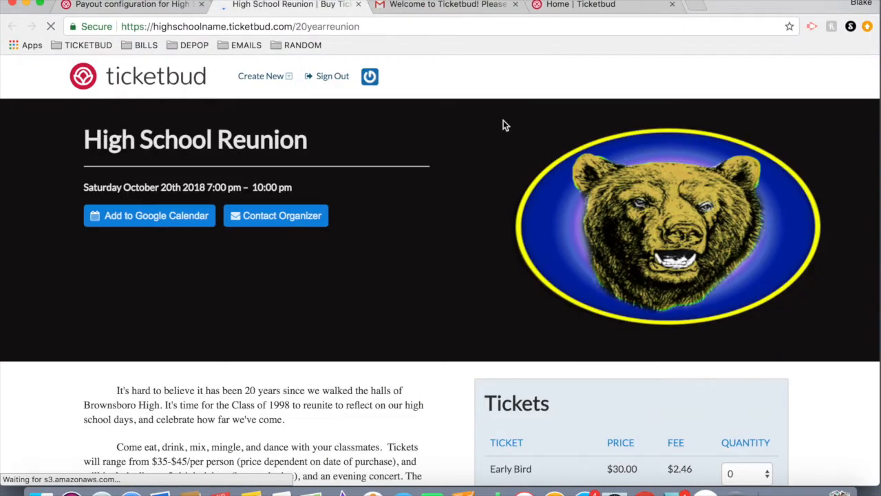
scroll(474, 287, down, 2)
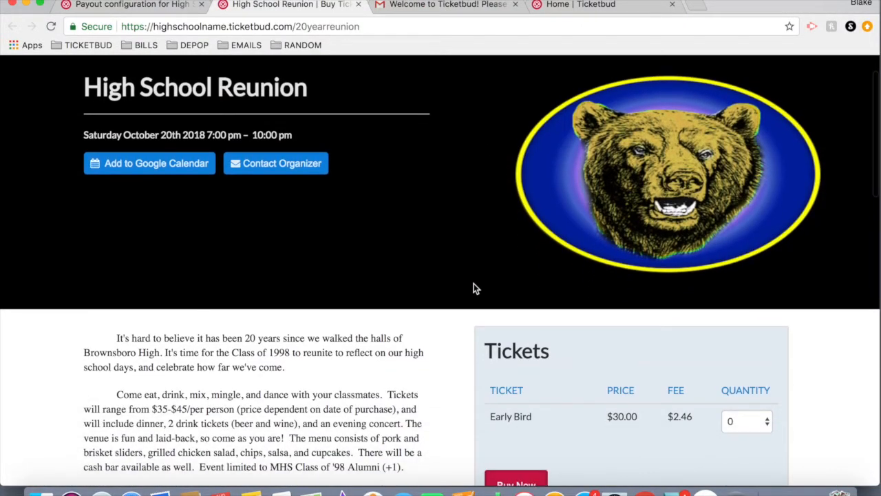
scroll(473, 287, down, 1)
scroll(474, 288, up, 3)
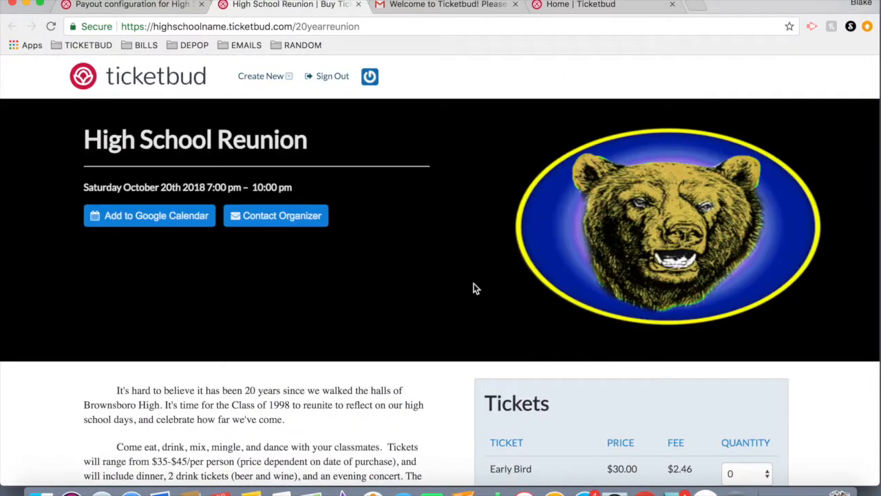
click(183, 28)
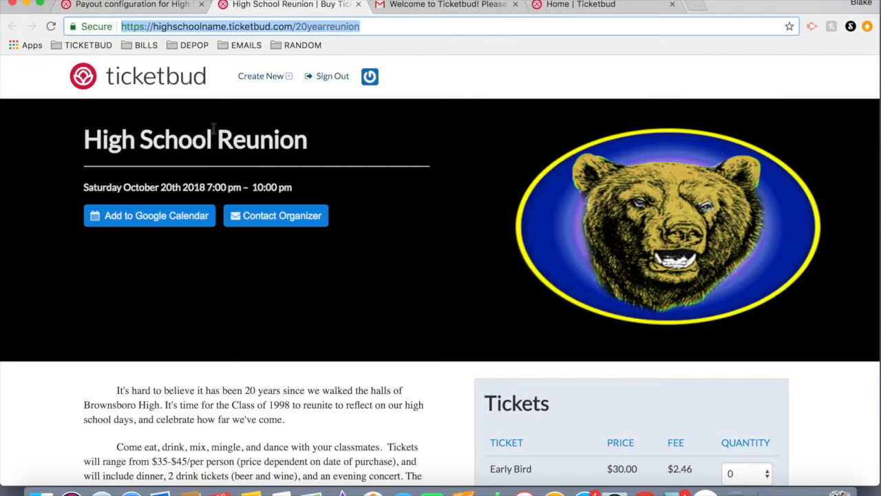
scroll(356, 177, down, 5)
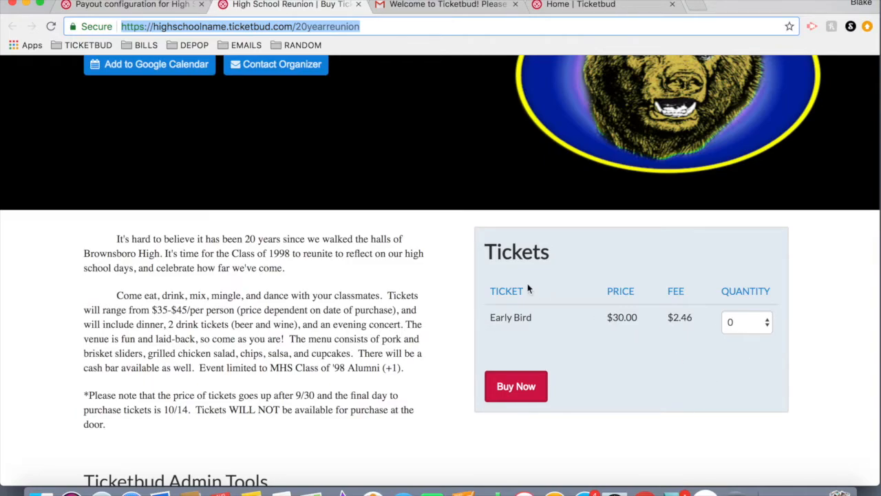
scroll(528, 289, up, 2)
scroll(527, 289, down, 2)
scroll(684, 370, up, 1)
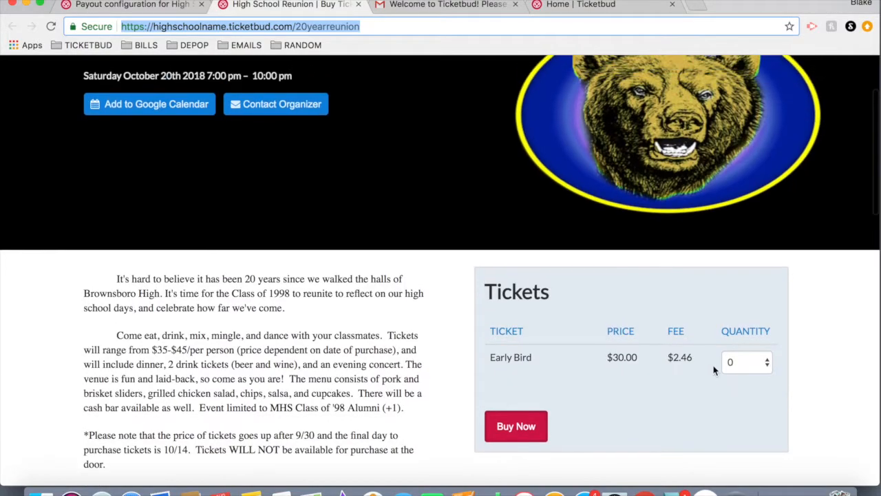
Test buying 2 Early Bird tickets by proceeding to the checkout form, then return to the event page.
click(748, 361)
click(744, 388)
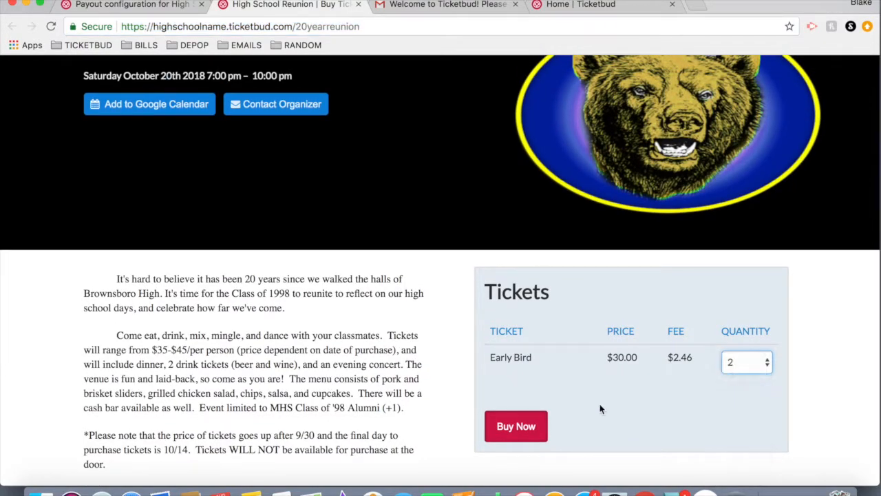
click(512, 431)
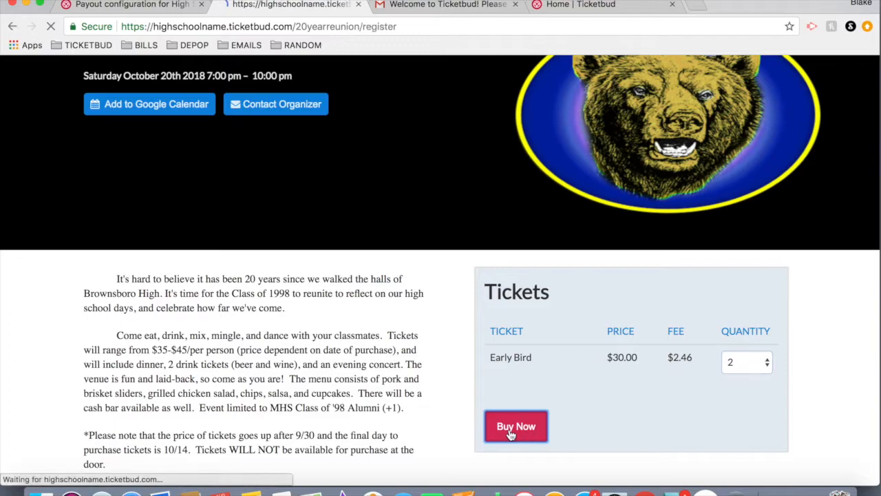
scroll(510, 435, down, 4)
scroll(511, 435, down, 6)
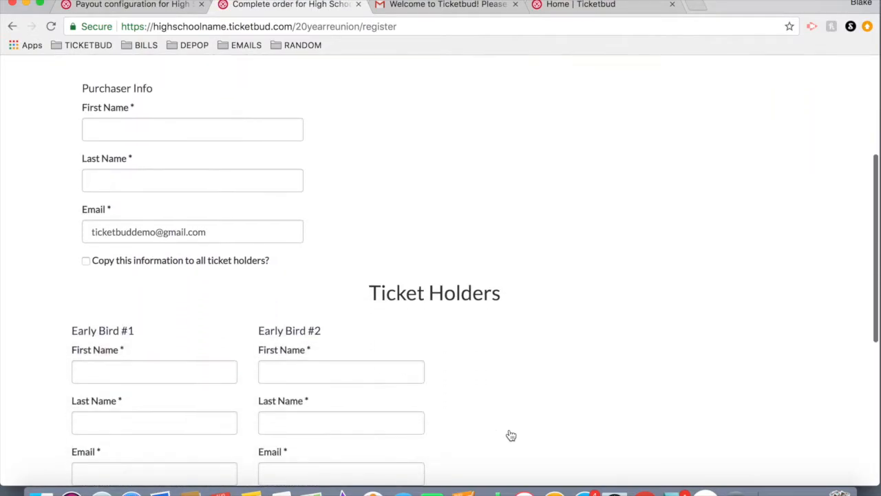
scroll(427, 340, up, 5)
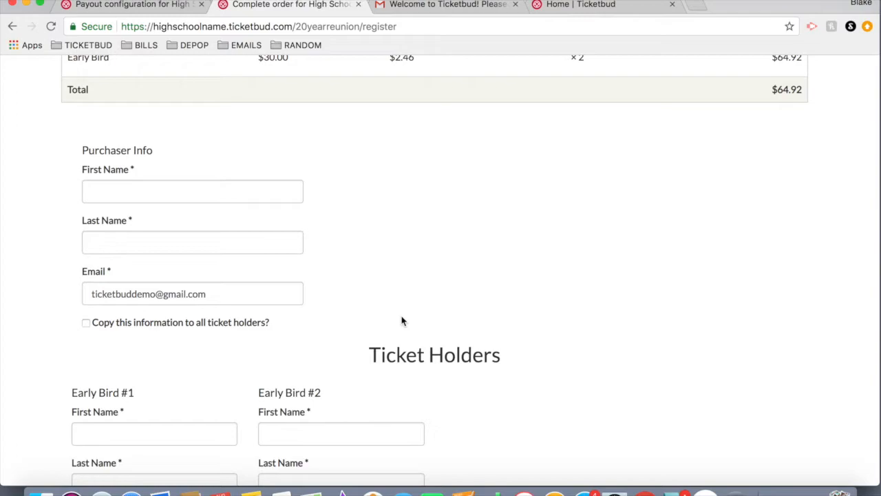
click(12, 26)
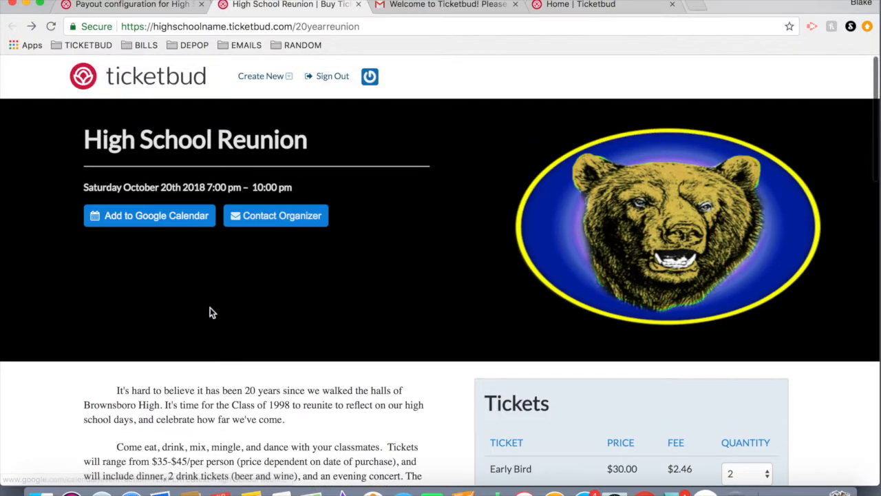
Share the event page on Facebook by posting it to the timeline.
scroll(211, 311, down, 10)
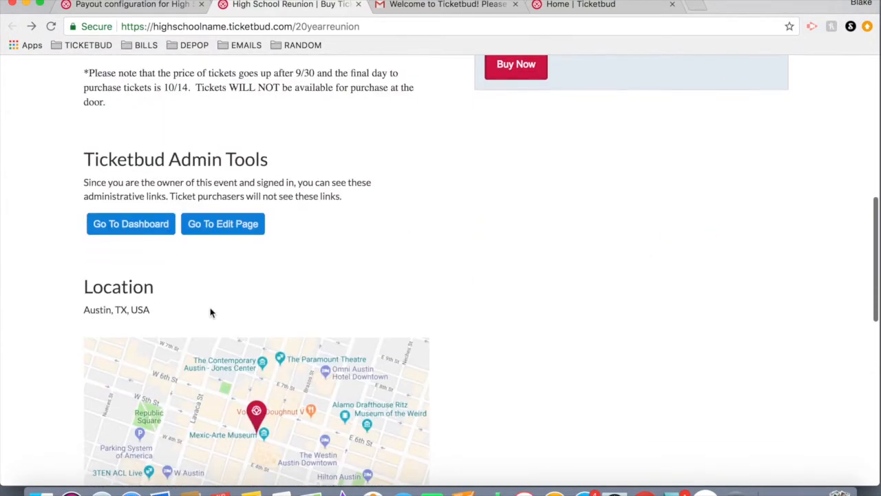
scroll(211, 312, down, 5)
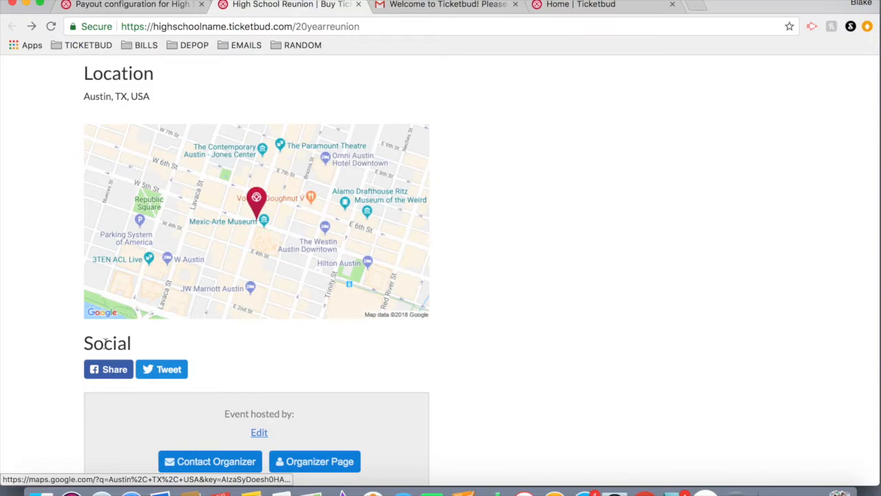
click(106, 377)
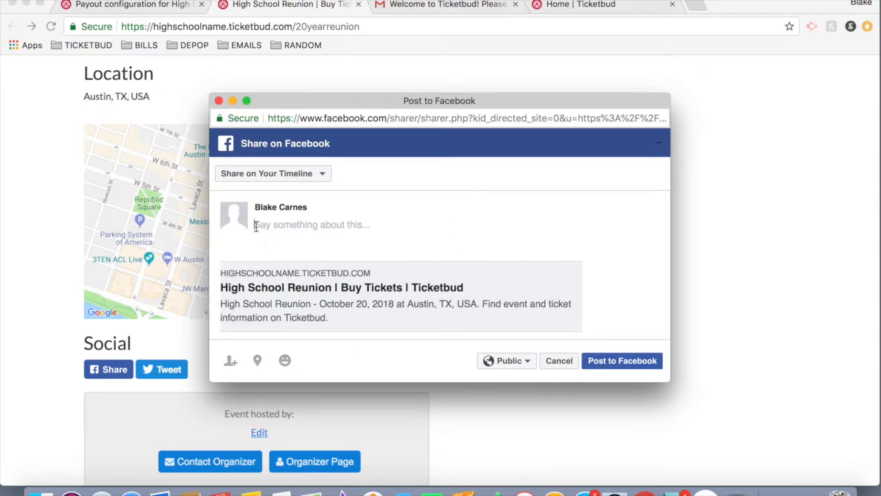
click(619, 368)
scroll(368, 197, up, 10)
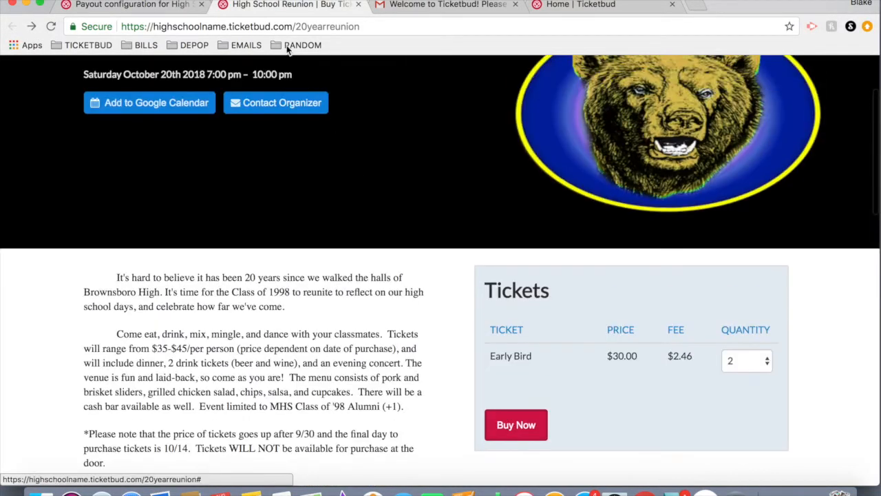
Go to the event's admin dashboard and review its status and setup checklist.
click(266, 25)
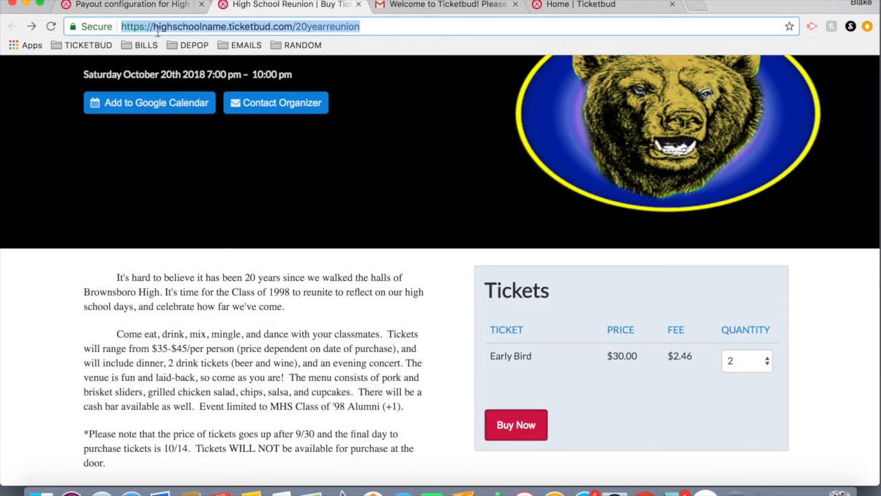
scroll(421, 247, up, 2)
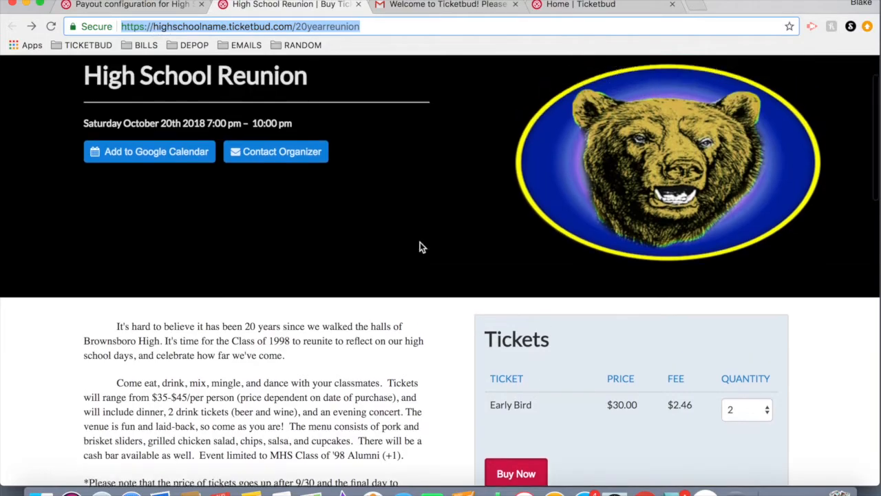
scroll(422, 247, up, 2)
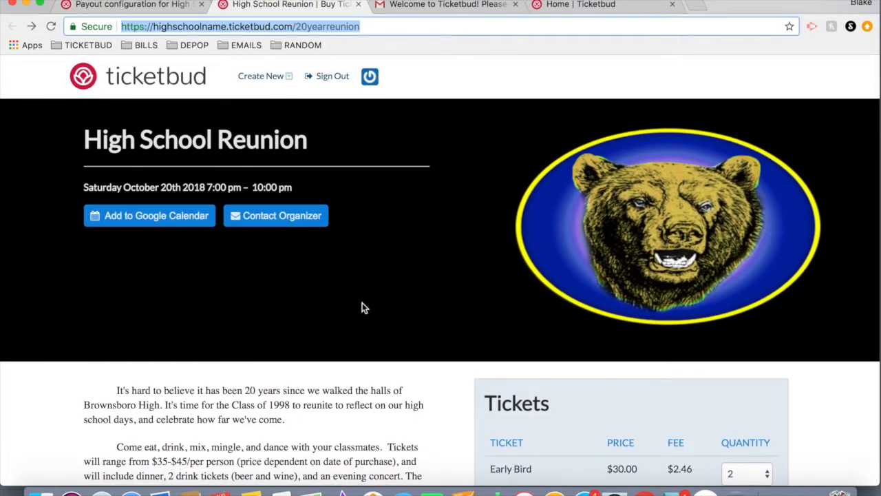
scroll(710, 294, down, 4)
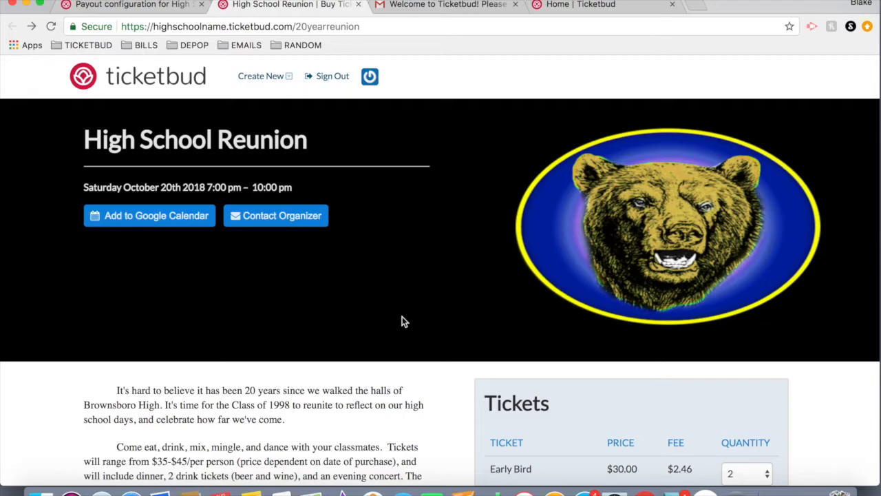
scroll(403, 321, down, 1)
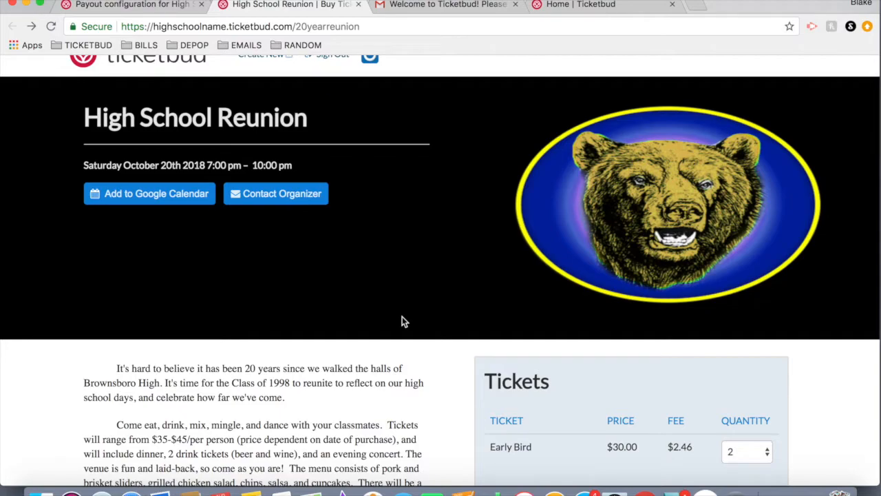
scroll(402, 318, down, 10)
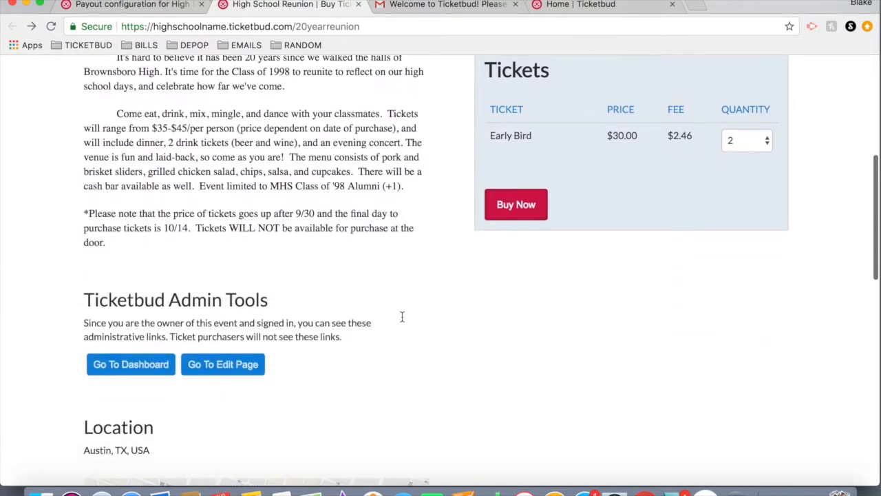
click(141, 365)
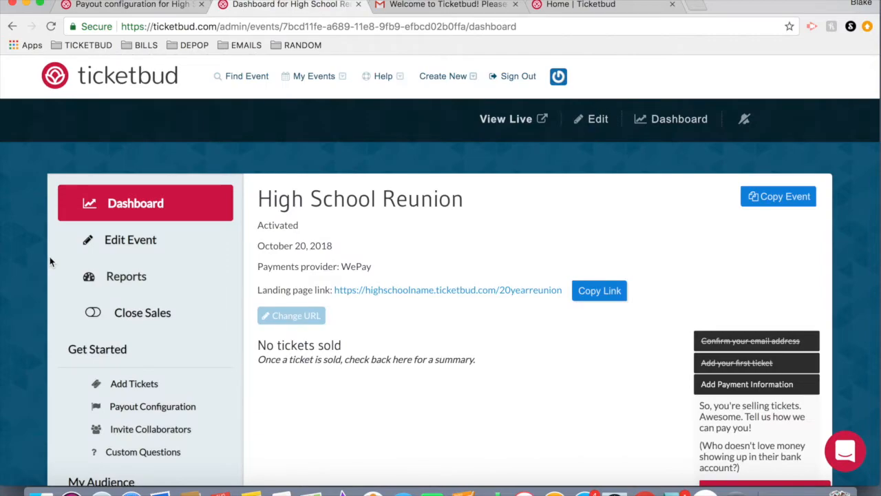
scroll(49, 261, down, 3)
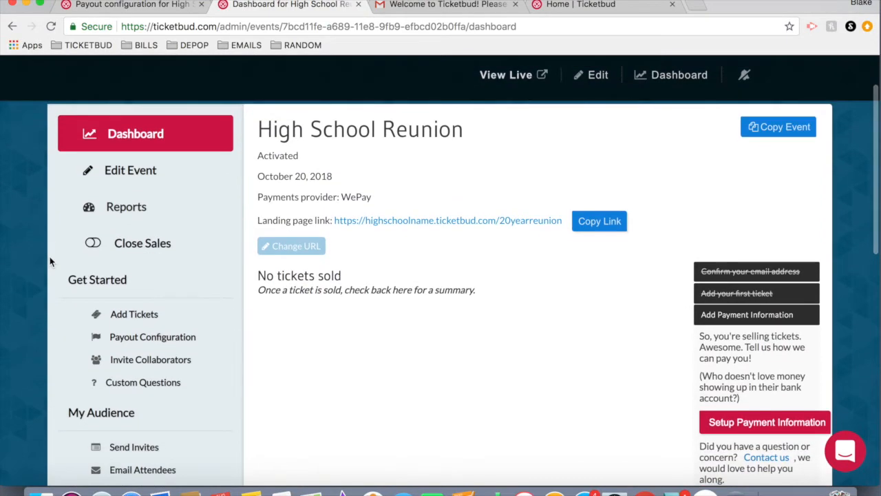
scroll(50, 261, down, 3)
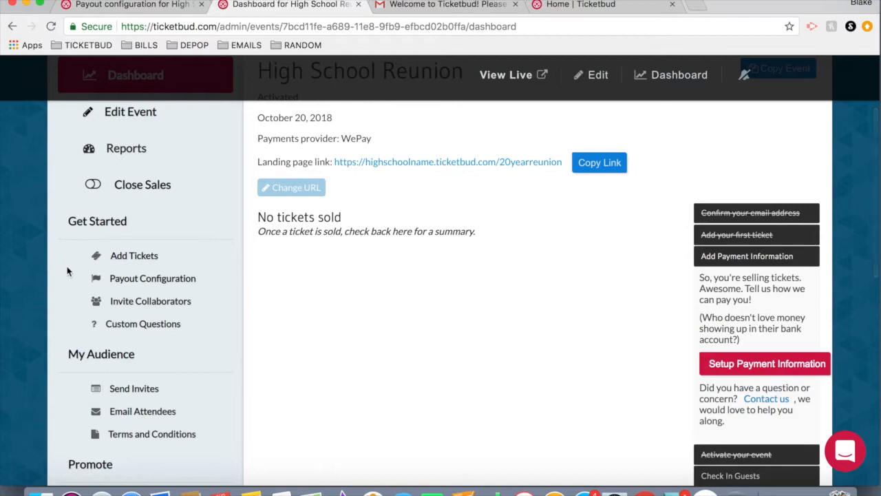
Open the Invite Collaborators page and review the collaborator types and the invite-by-email form with its role options.
click(123, 304)
click(122, 304)
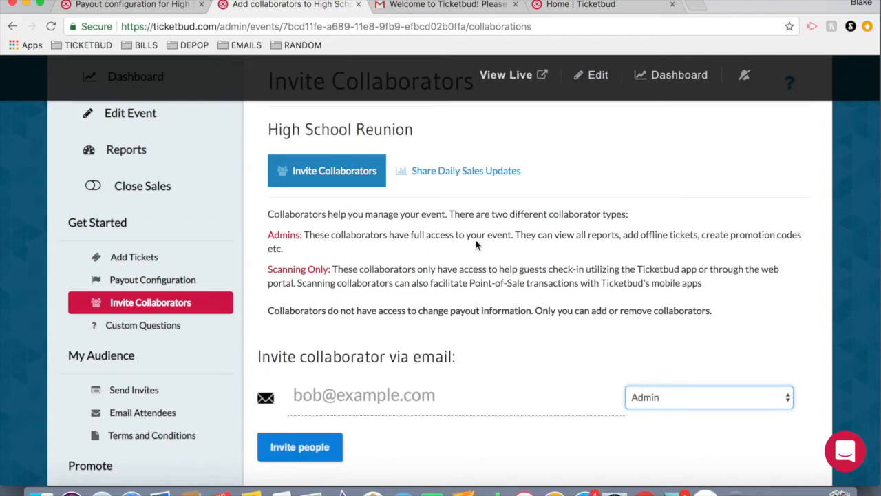
scroll(476, 245, down, 1)
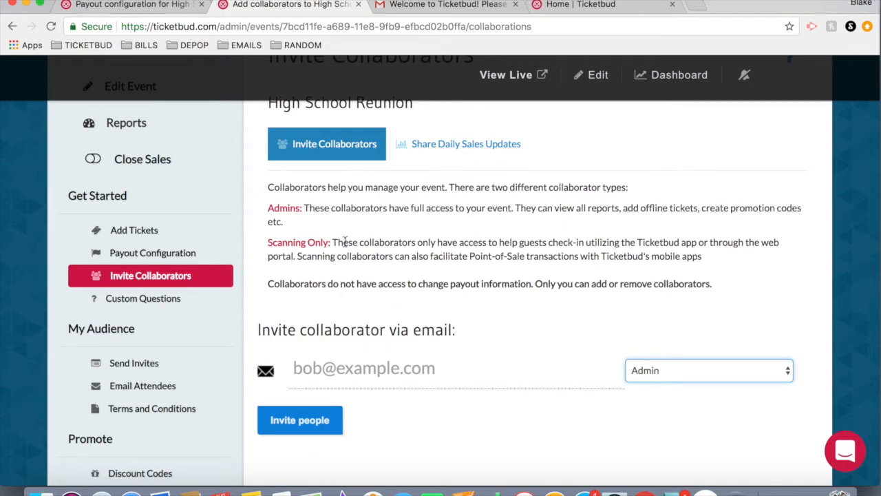
drag(264, 242, 351, 241)
drag(549, 242, 621, 243)
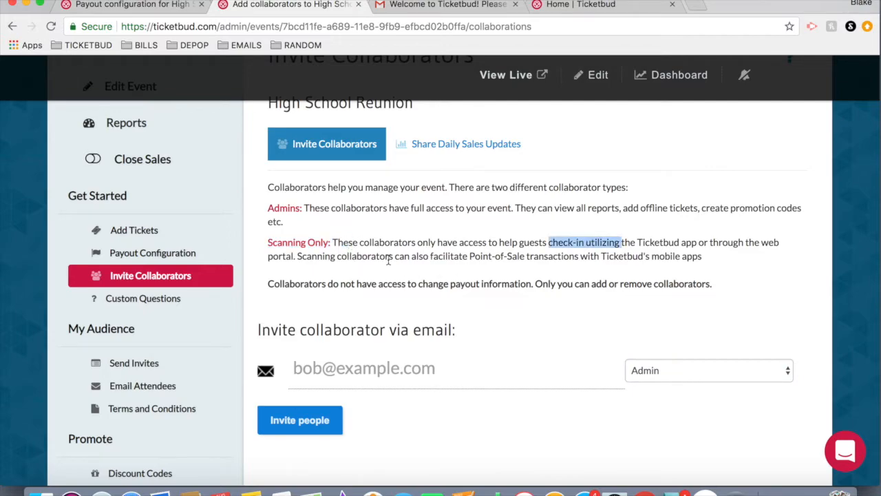
drag(388, 260, 307, 244)
click(433, 247)
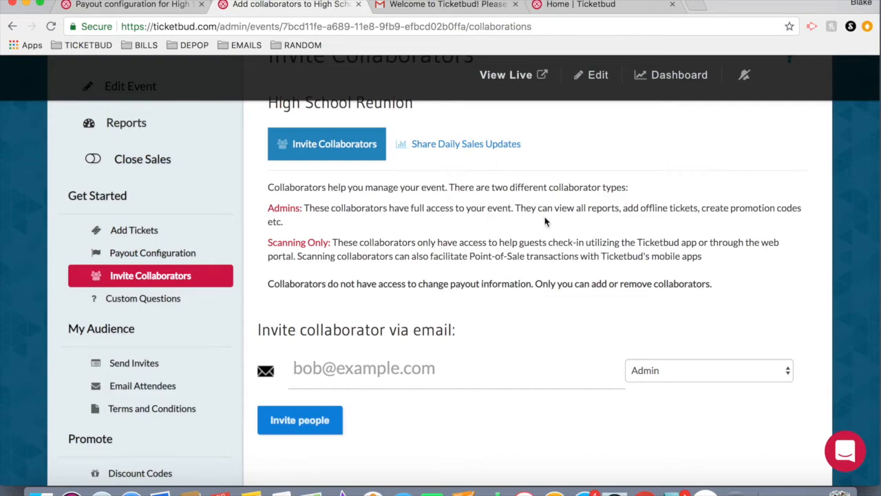
scroll(574, 337, down, 1)
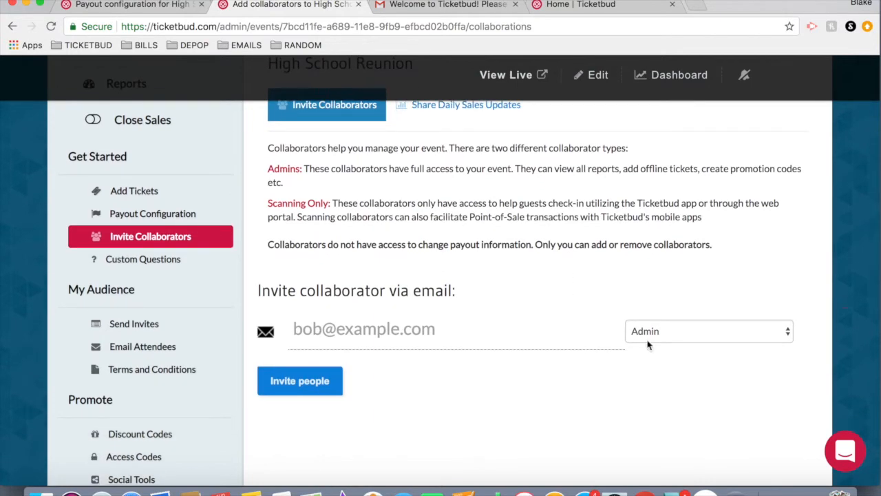
click(330, 328)
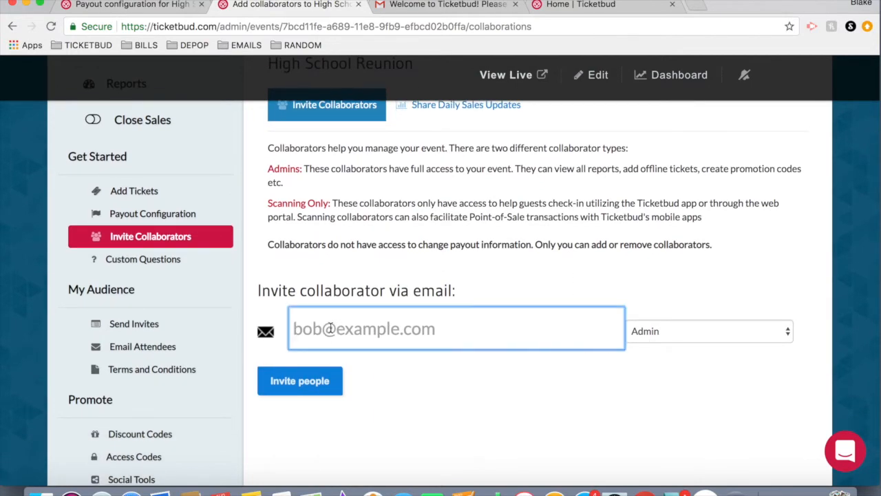
click(675, 328)
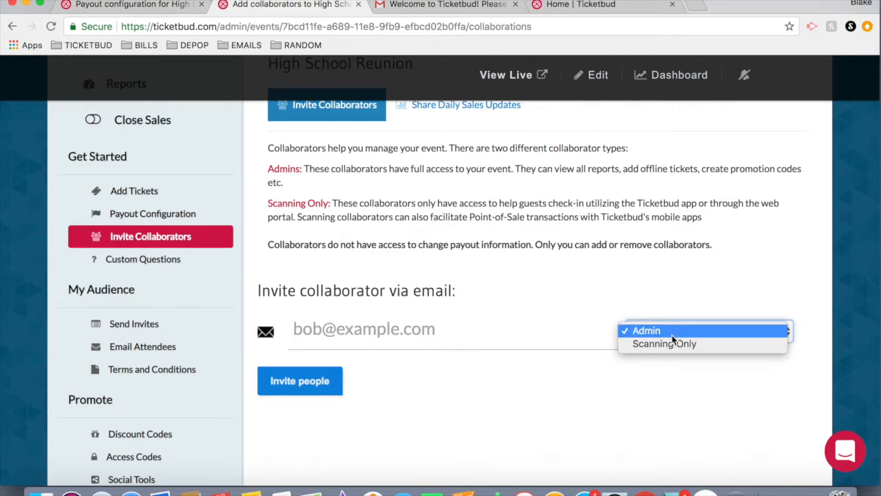
click(673, 300)
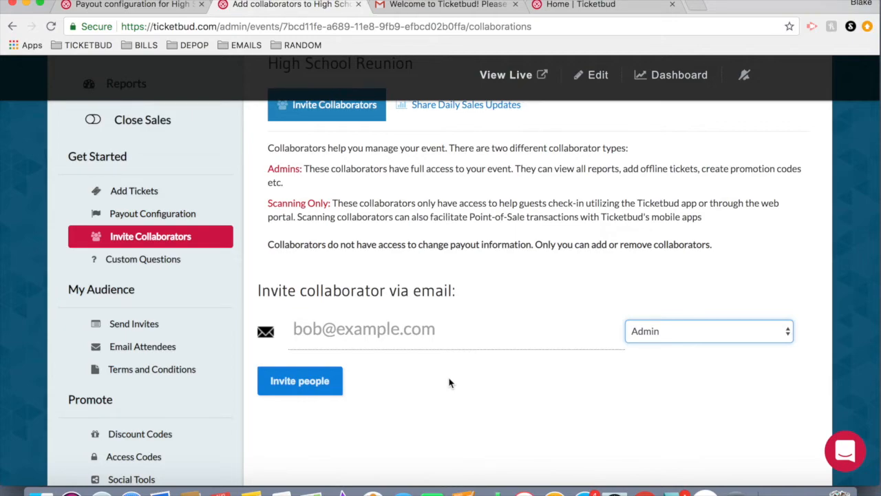
Add a required text custom question "Phone Number?" for the Early Bird and General Admission tickets.
click(152, 267)
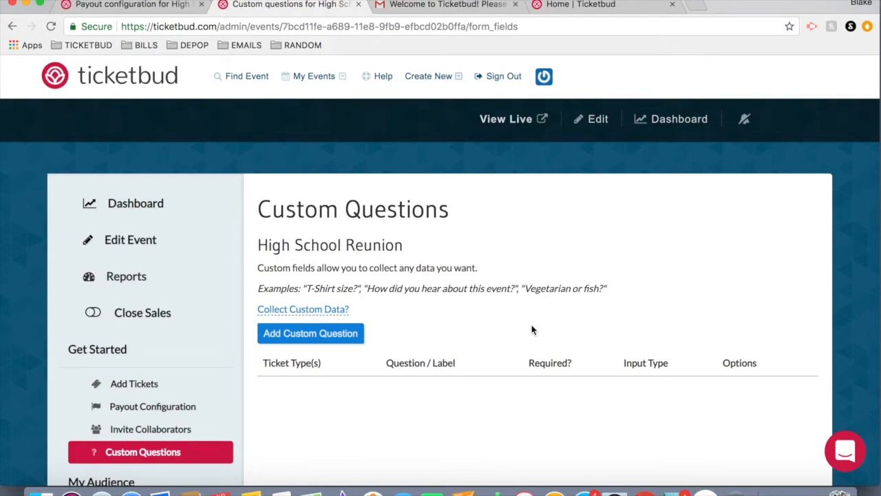
scroll(490, 355, down, 2)
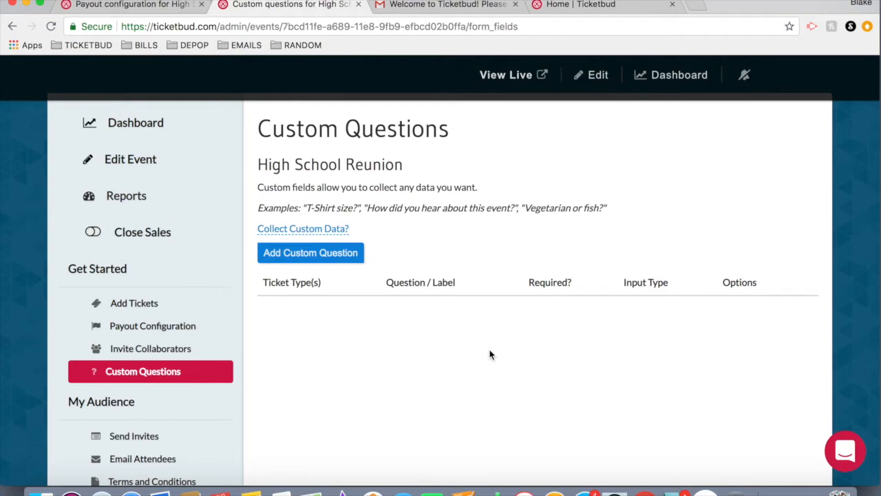
click(289, 261)
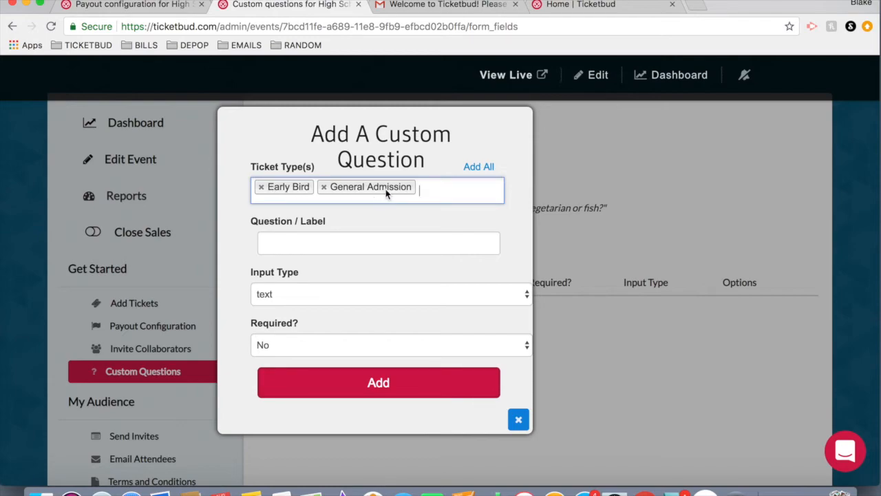
click(319, 241)
click(323, 268)
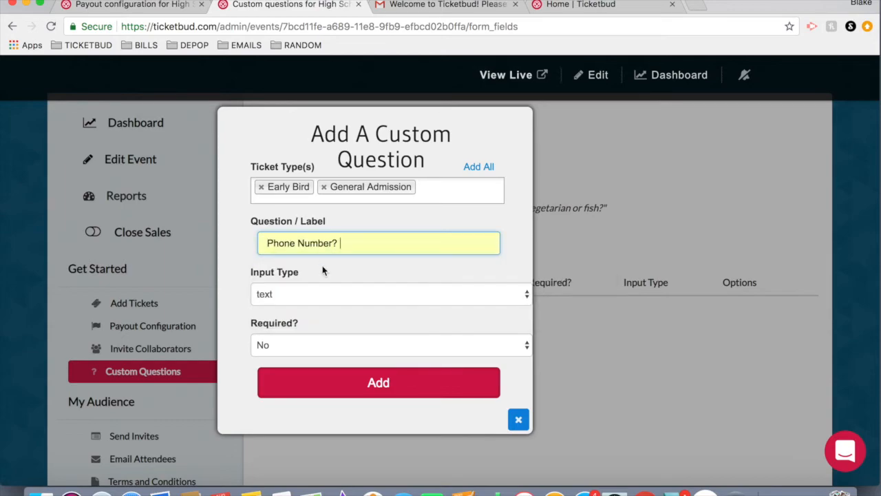
click(298, 297)
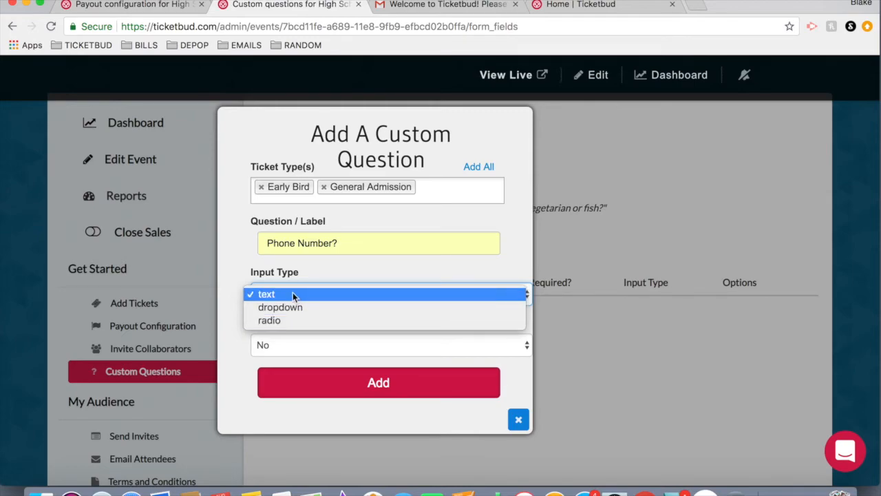
click(293, 293)
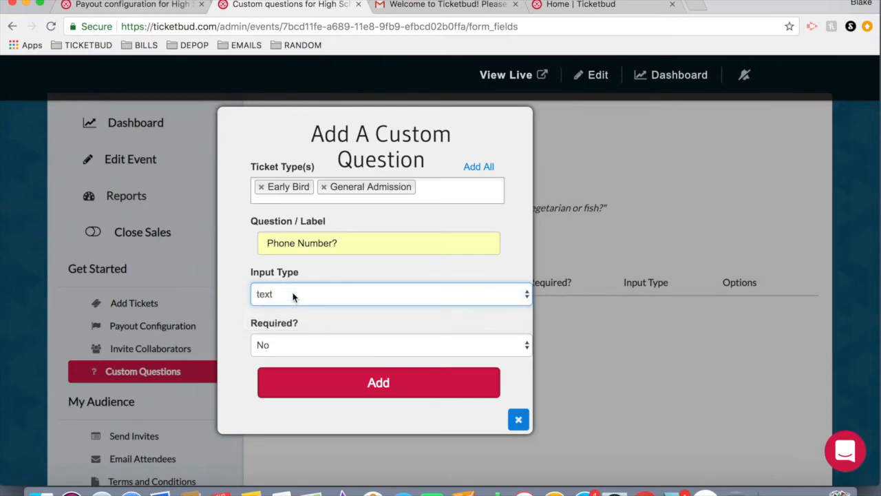
click(287, 343)
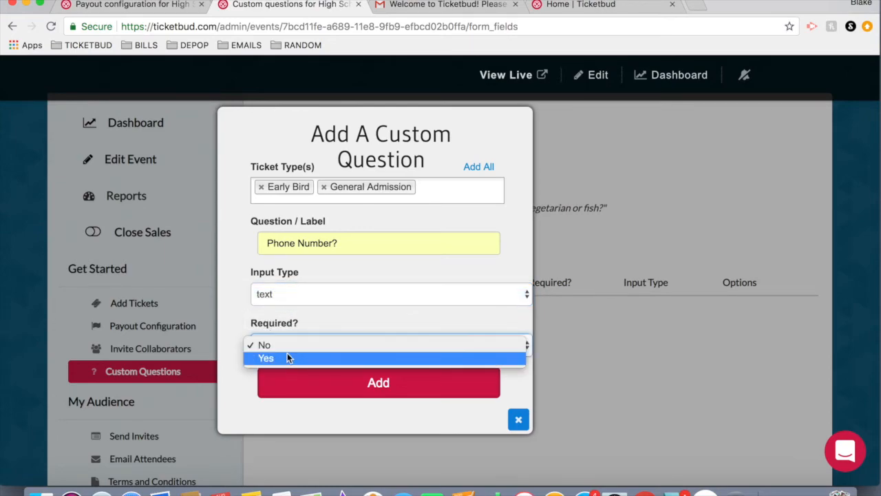
click(287, 358)
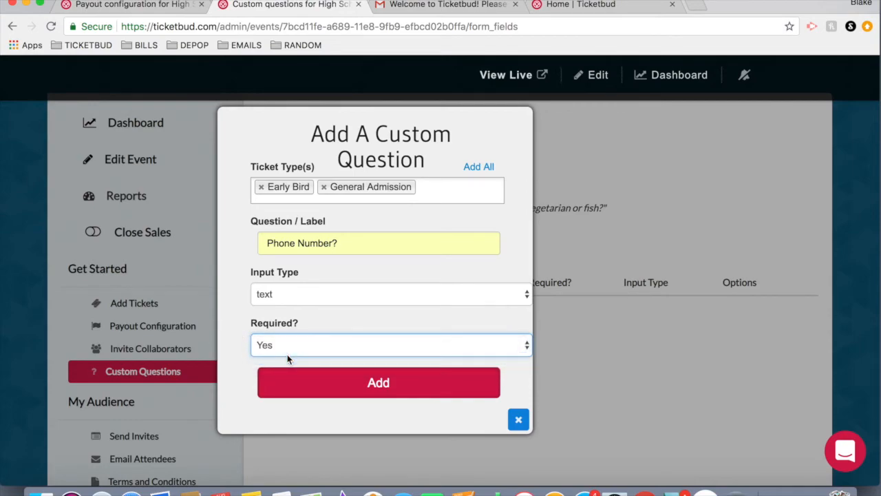
click(353, 384)
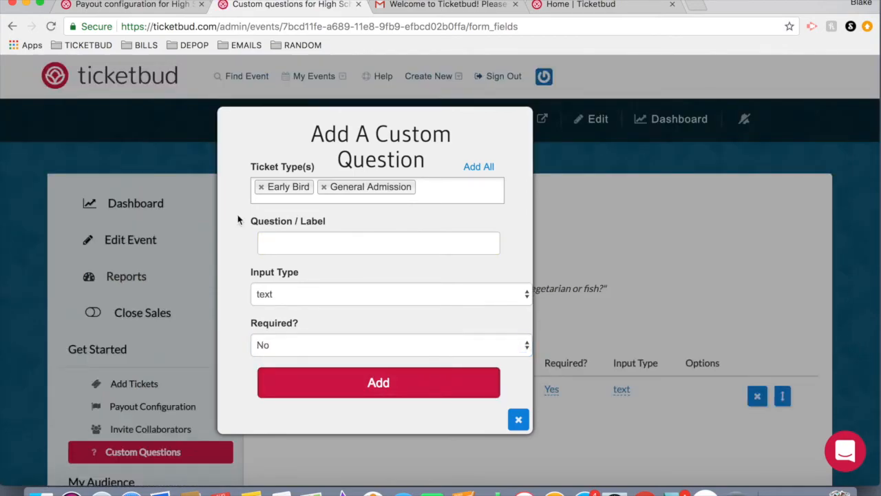
Start another custom question labelled "T-shirt size?" with the dropdown input type.
click(275, 301)
click(277, 307)
click(280, 245)
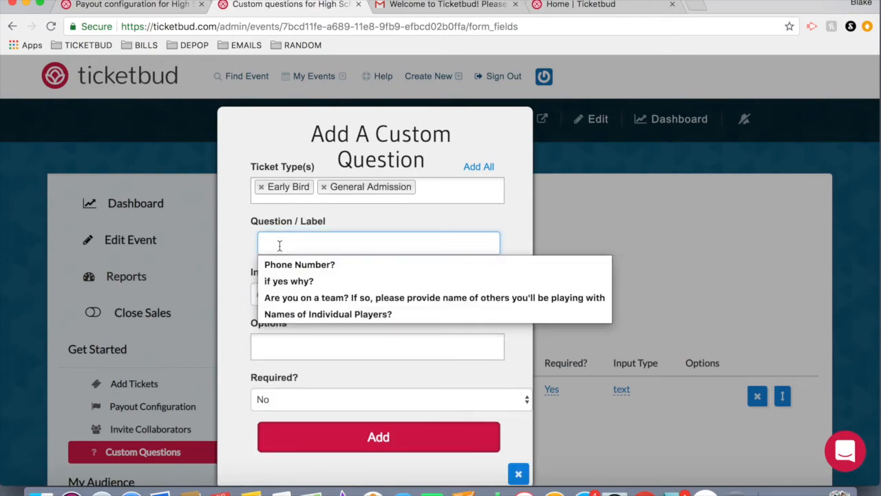
text(T-shirt sic)
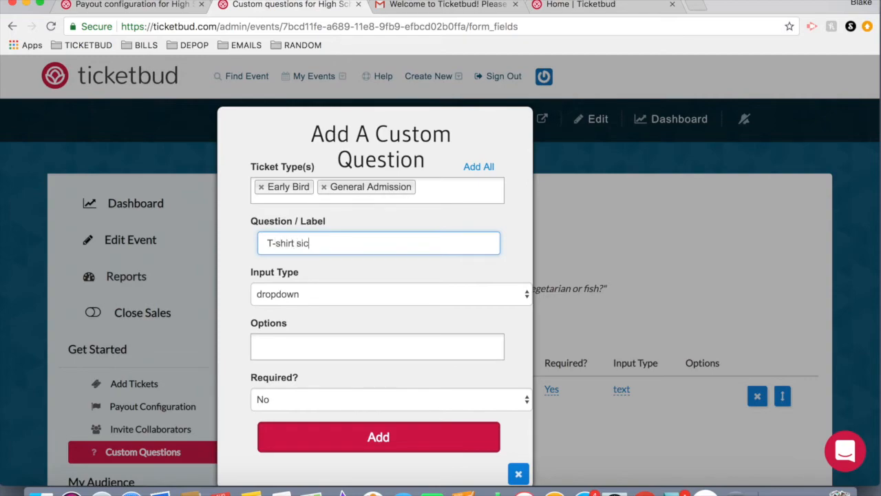
text(e?)
Give the T-shirt question the options S, M and L, make it required, and add it.
click(276, 294)
click(276, 294)
click(286, 348)
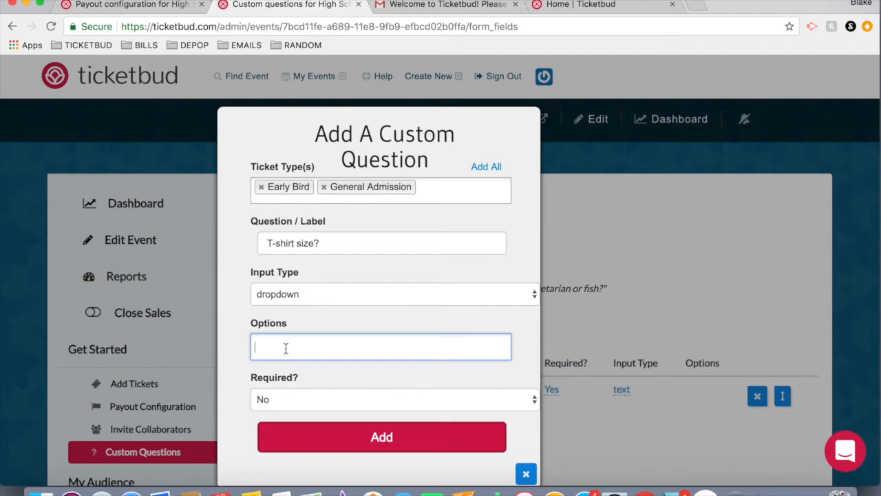
text(S)
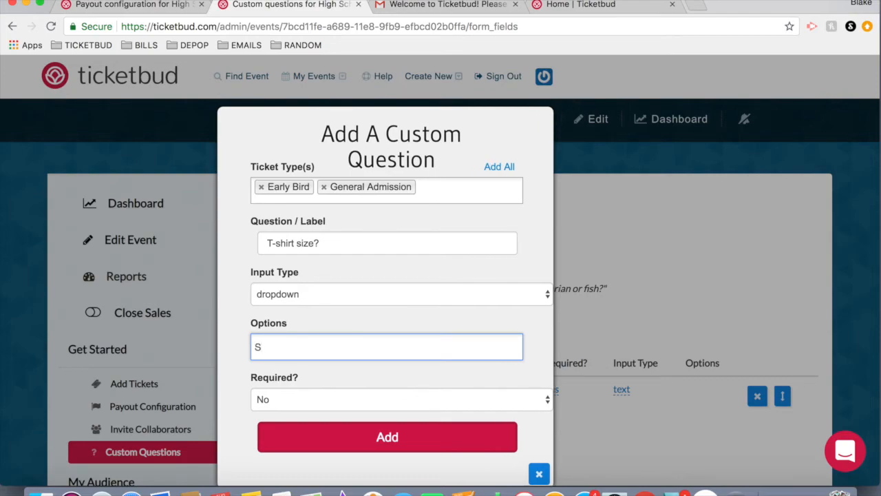
key(Return)
text(M)
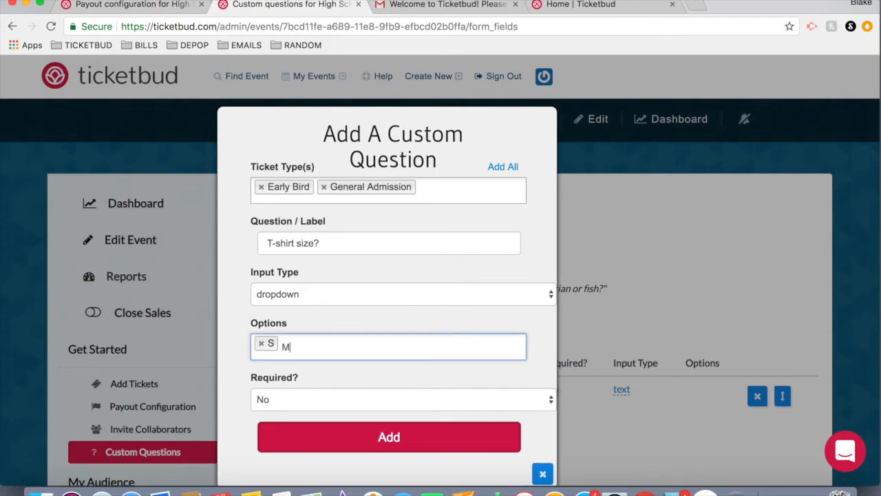
key(Return)
text(L)
key(Return)
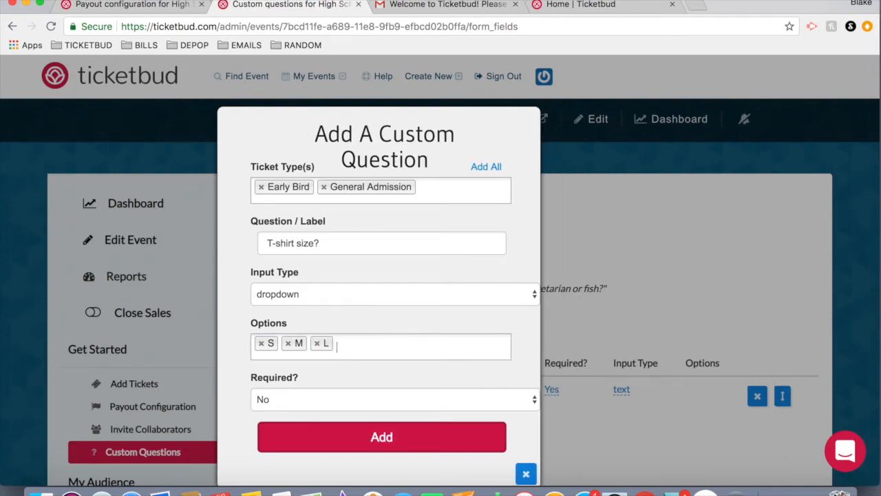
click(238, 338)
click(291, 401)
click(287, 414)
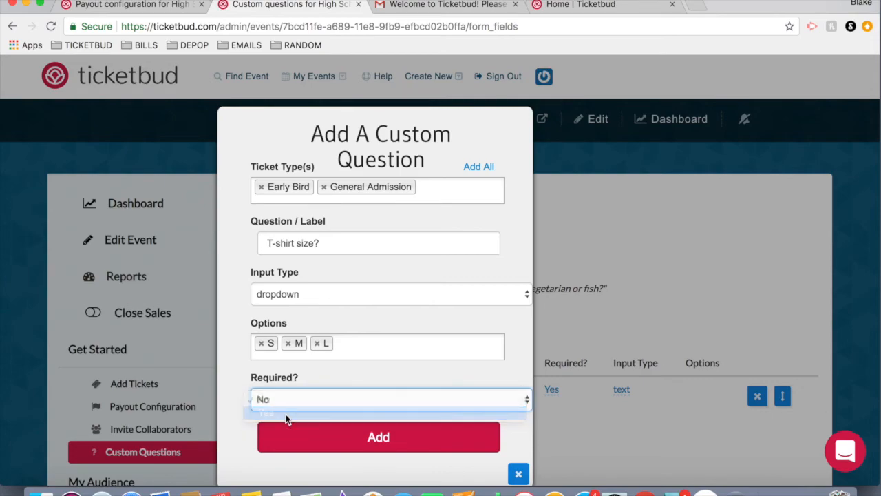
click(344, 443)
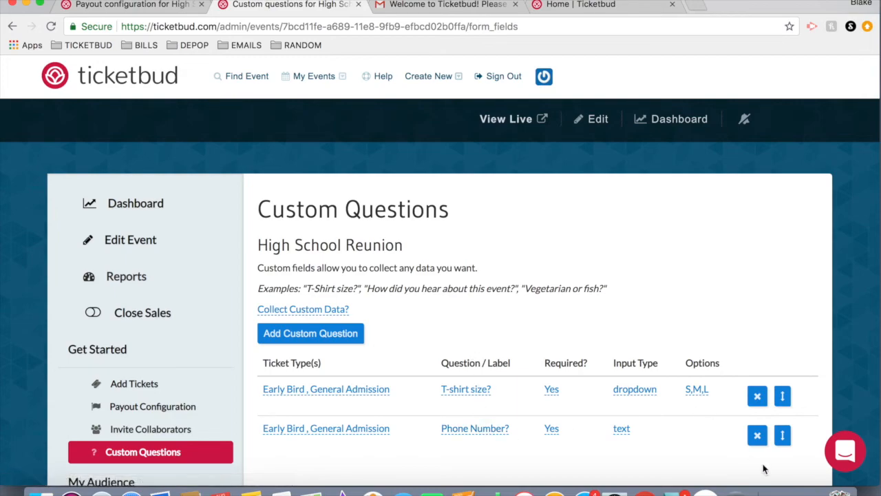
Reorder the custom questions so Phone Number? comes before T-shirt size?
drag(783, 436, 786, 390)
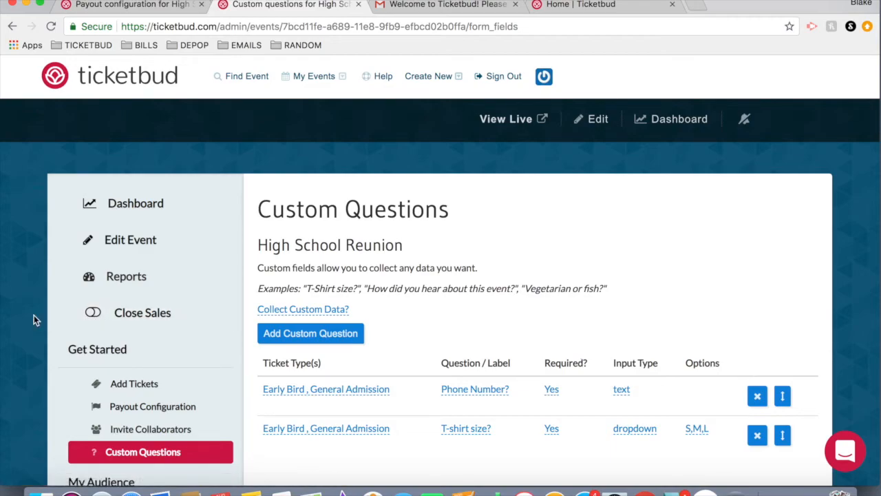
scroll(35, 318, down, 2)
scroll(34, 315, down, 5)
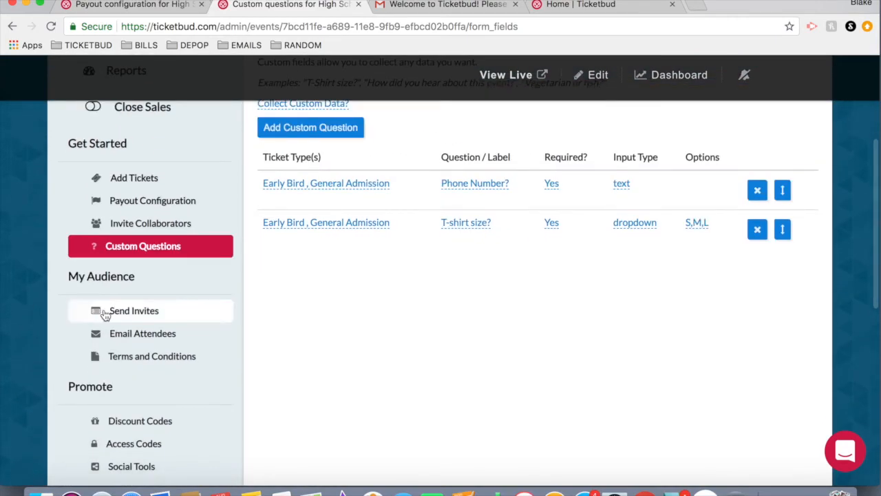
Open the Email Attendees page and review its ticket holder choices, subject and message fields.
click(138, 334)
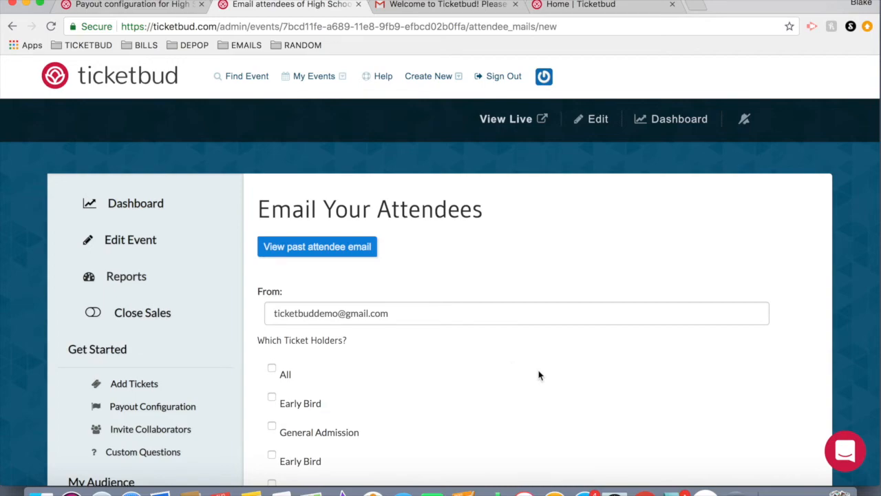
scroll(539, 375, down, 4)
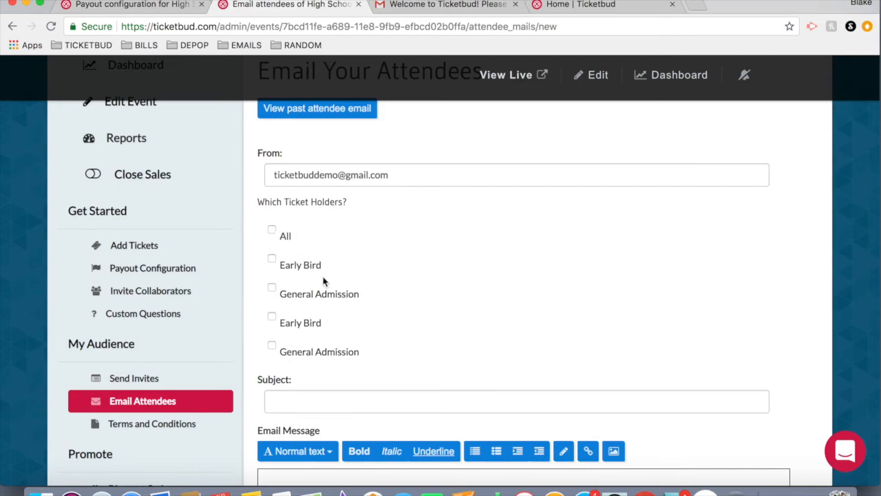
scroll(384, 301, down, 4)
click(297, 270)
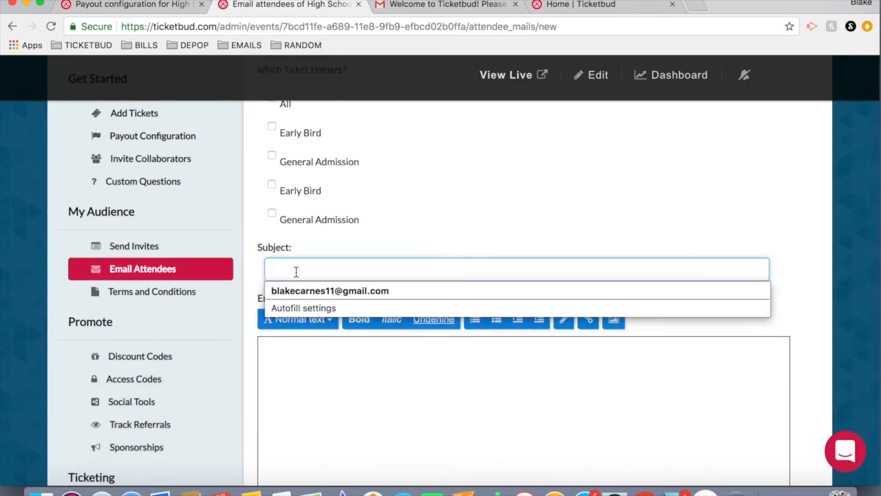
click(441, 209)
scroll(365, 330, down, 4)
click(337, 290)
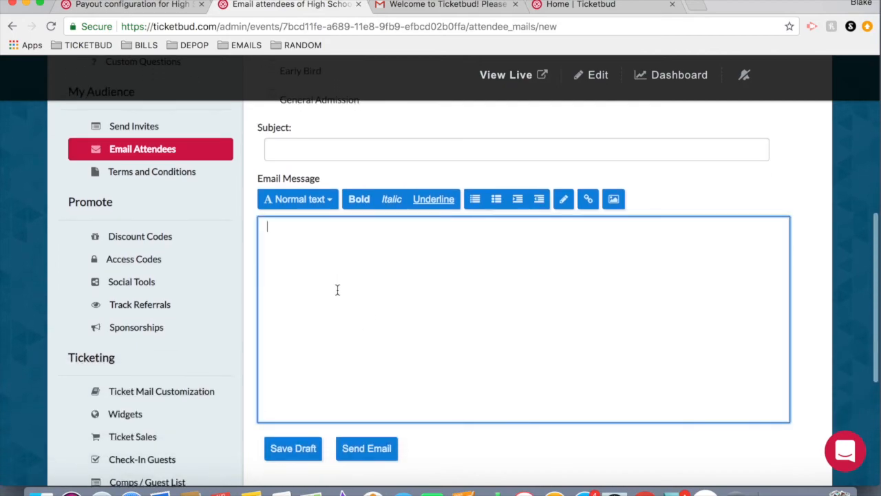
scroll(337, 290, down, 3)
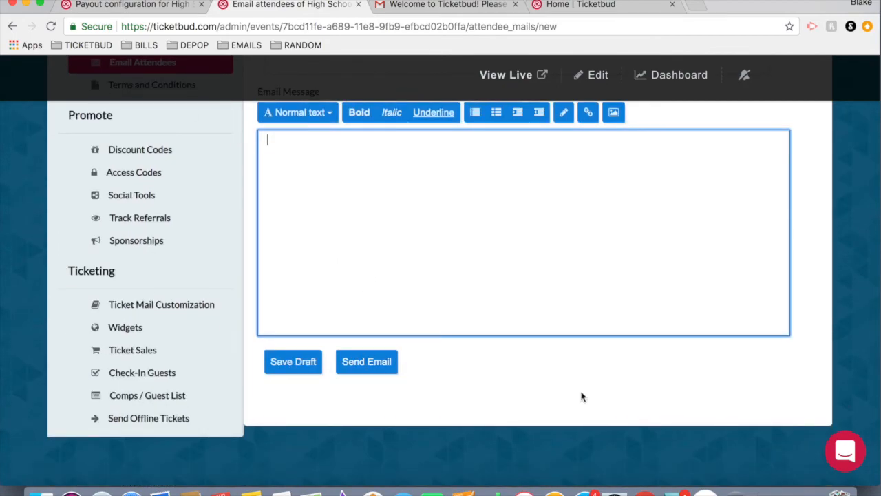
scroll(581, 396, up, 8)
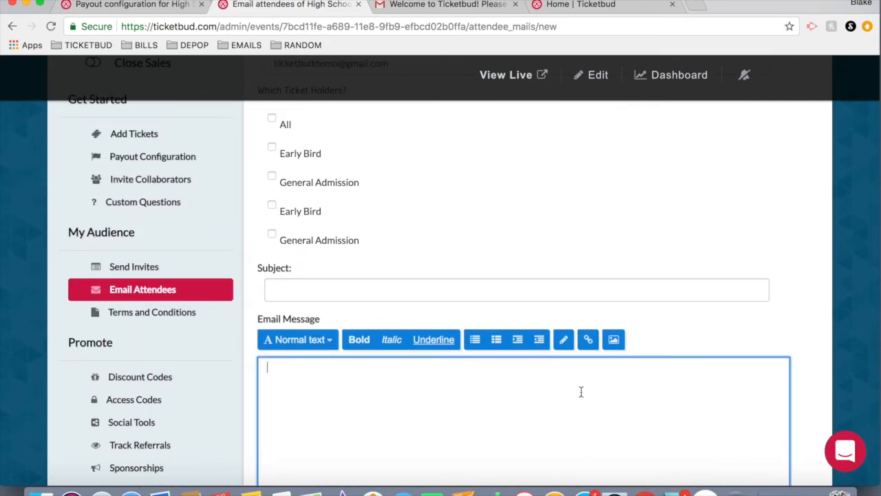
scroll(581, 392, up, 4)
scroll(134, 350, down, 3)
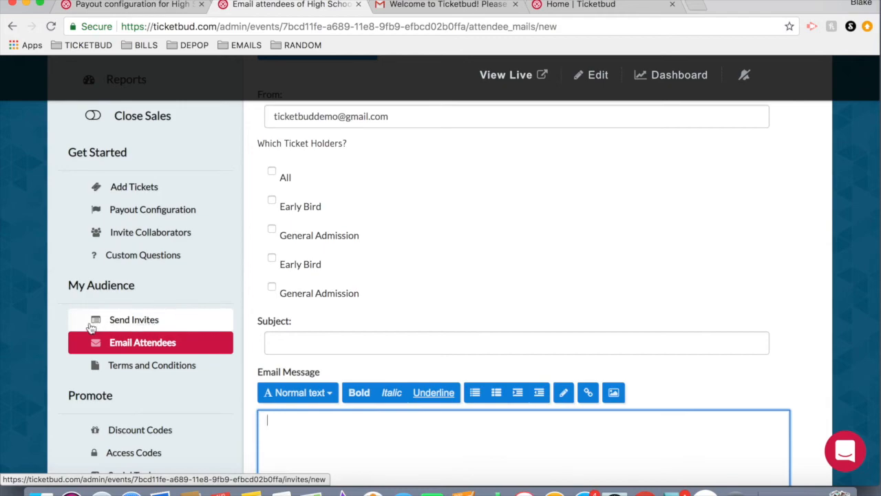
Open the event's Reports page and review the ticket, transaction and at-the-door report options.
click(157, 320)
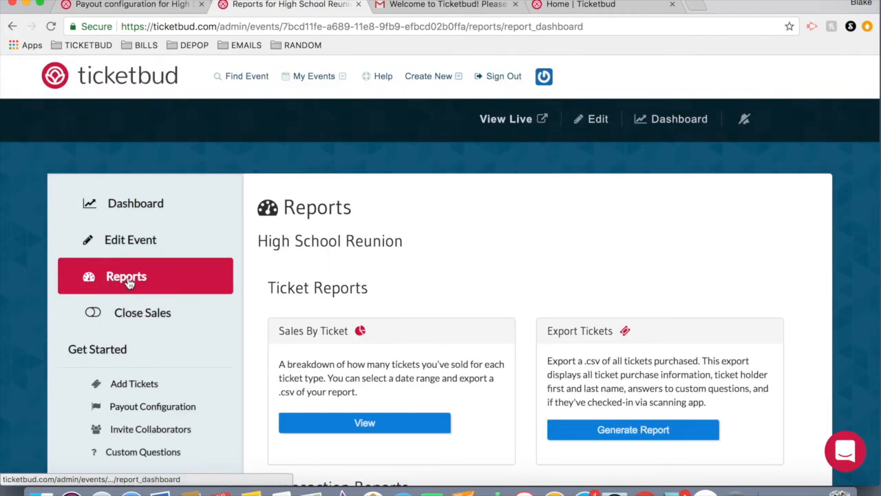
scroll(469, 315, down, 3)
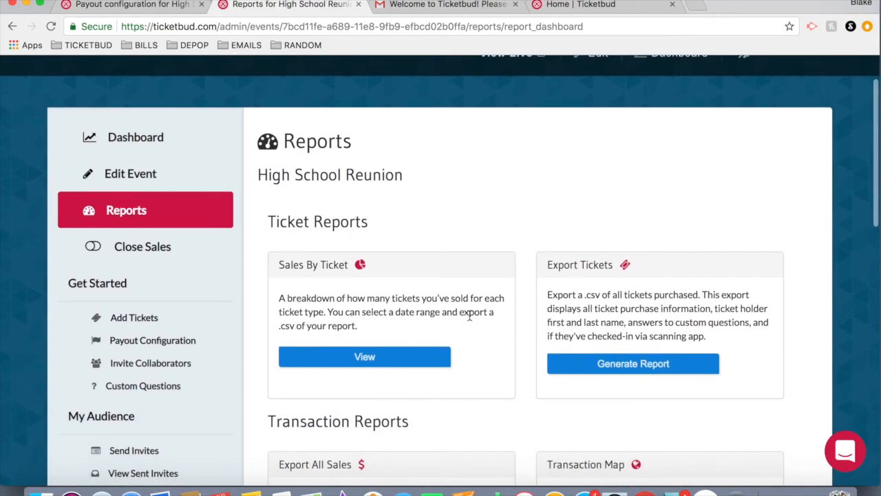
scroll(469, 316, down, 3)
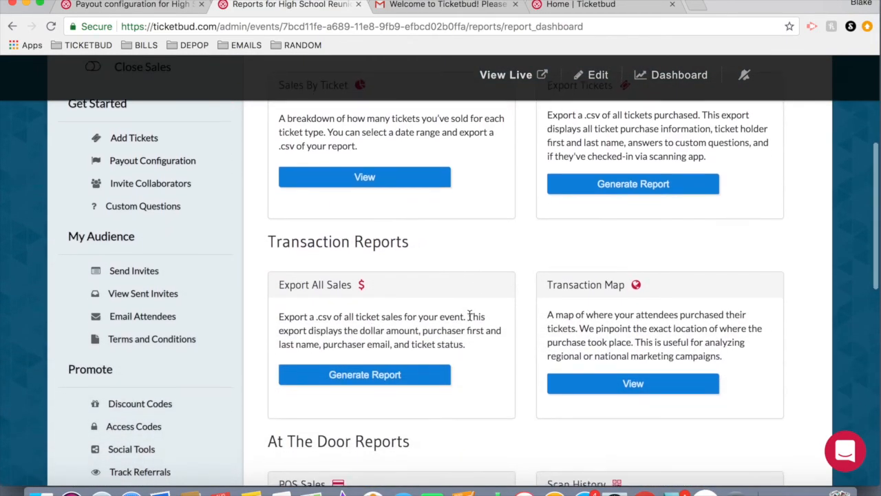
scroll(509, 317, up, 4)
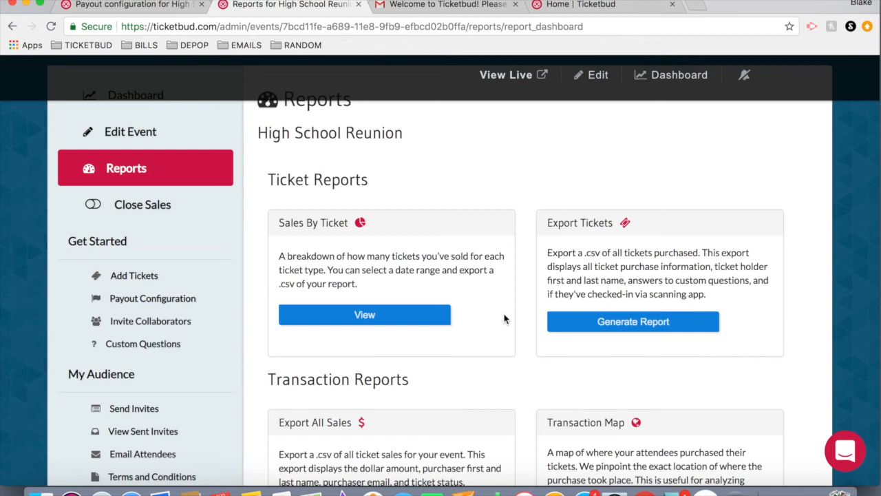
scroll(504, 318, down, 3)
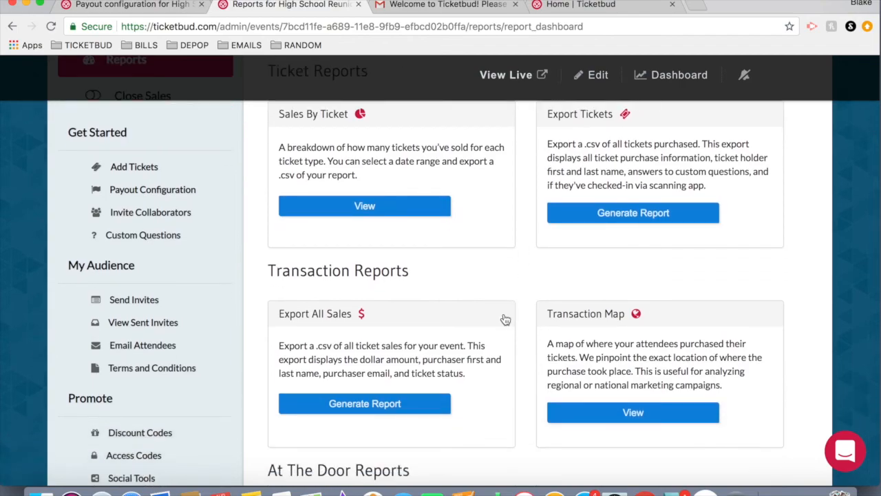
scroll(63, 309, up, 6)
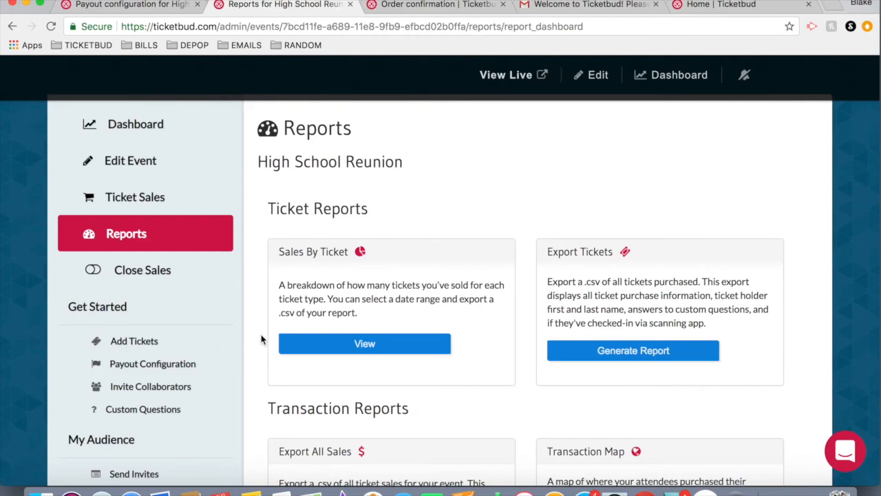
scroll(257, 238, up, 1)
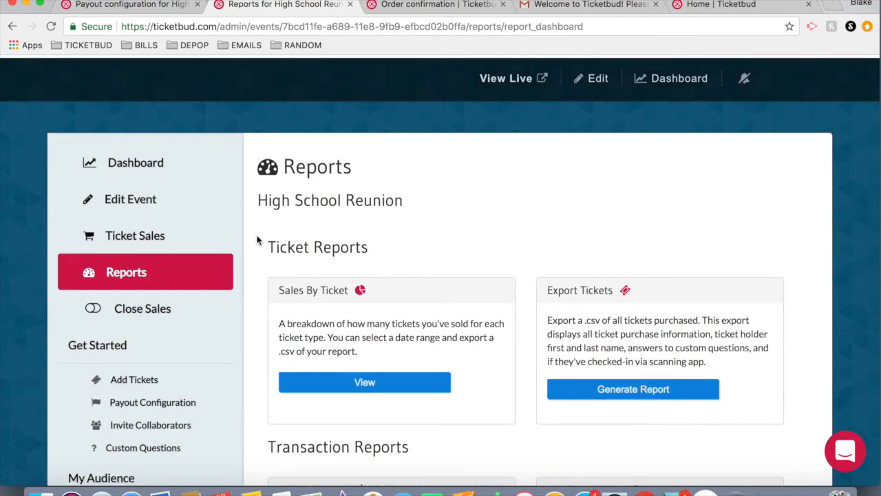
scroll(257, 239, down, 10)
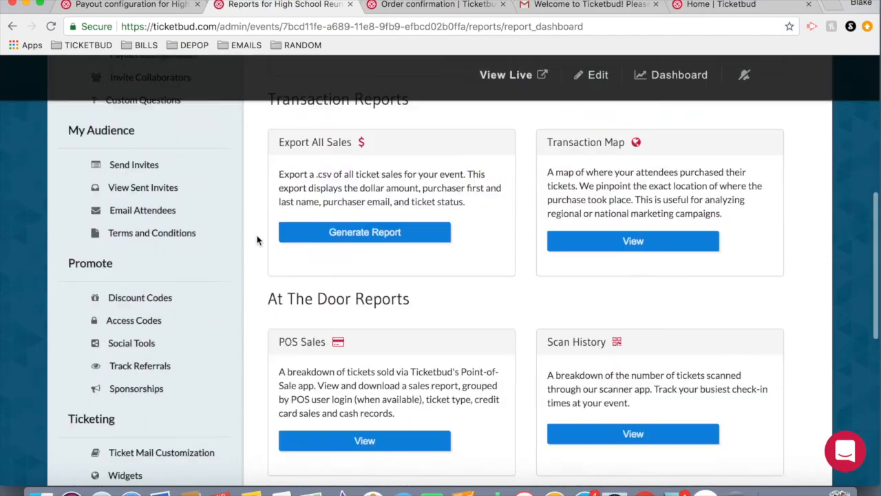
Open the Guest Check-in page and try checking in the listed ticket holder.
click(130, 376)
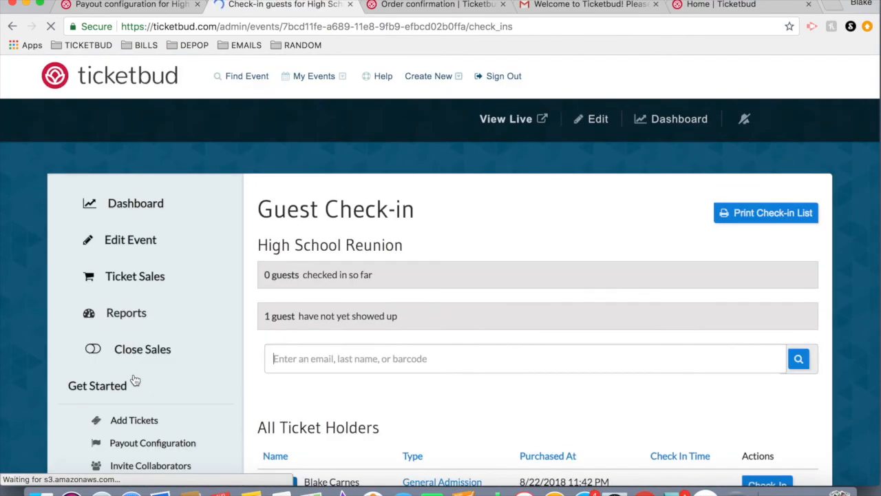
scroll(452, 365, down, 2)
scroll(479, 375, down, 2)
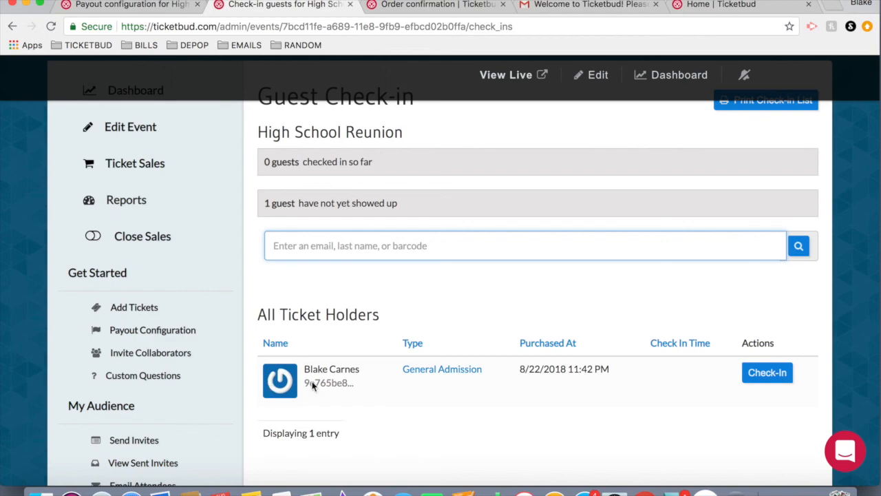
click(760, 376)
click(760, 375)
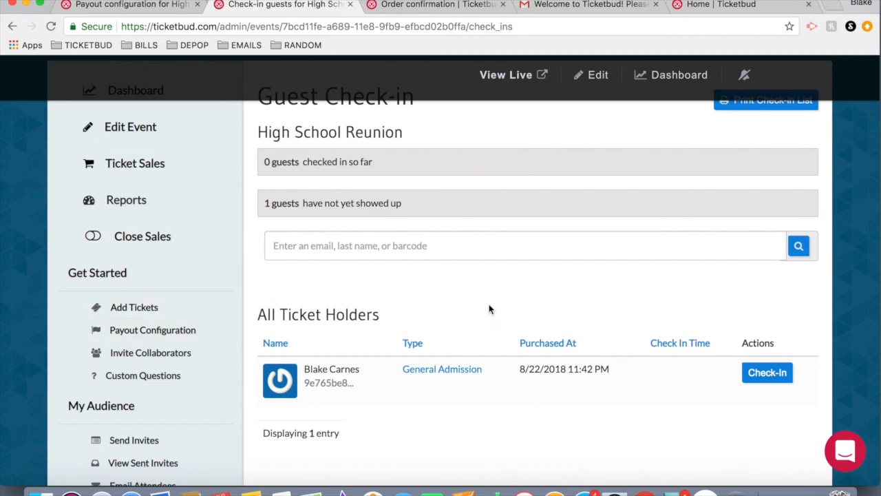
Open the live public event page and look over its description and ticket list.
scroll(489, 309, up, 3)
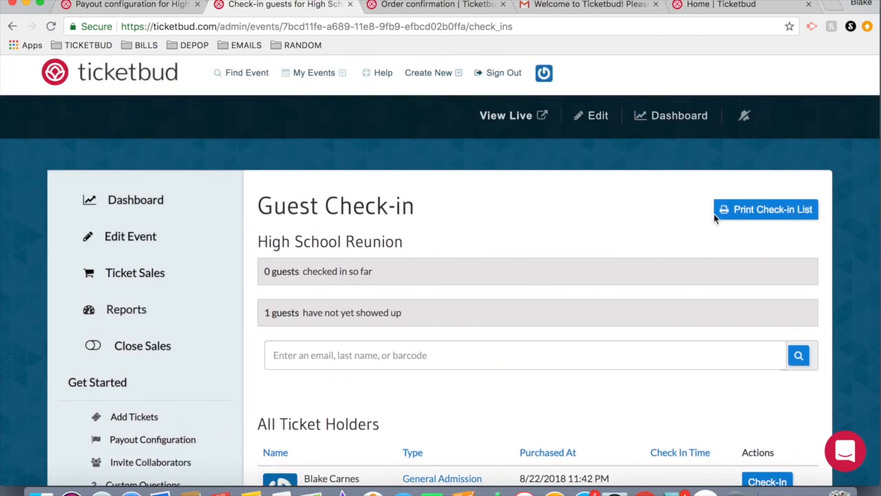
click(515, 117)
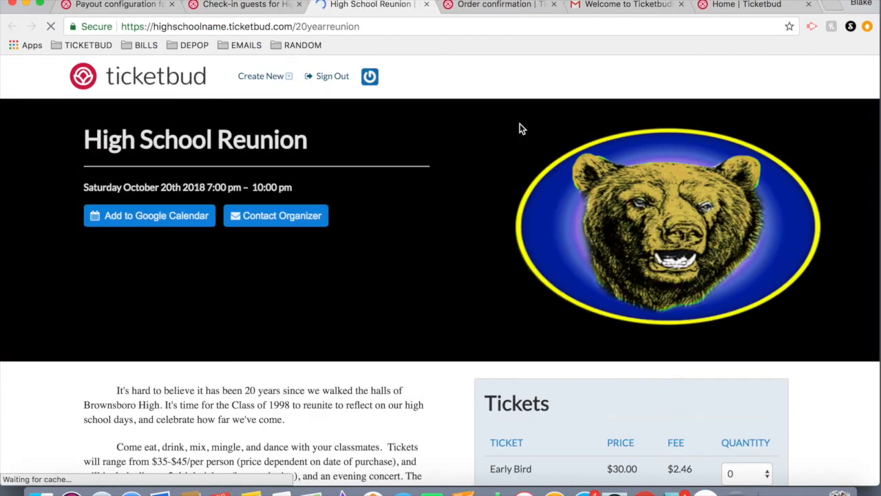
scroll(520, 128, down, 4)
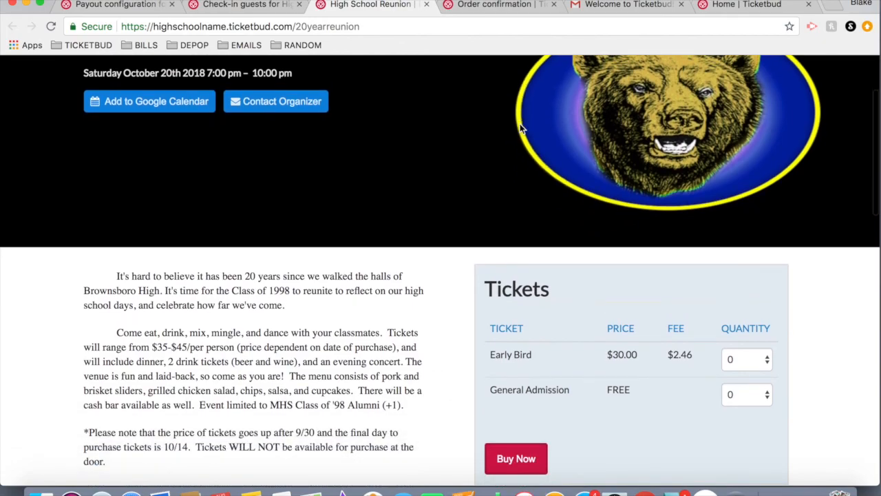
scroll(519, 128, up, 3)
scroll(521, 127, up, 1)
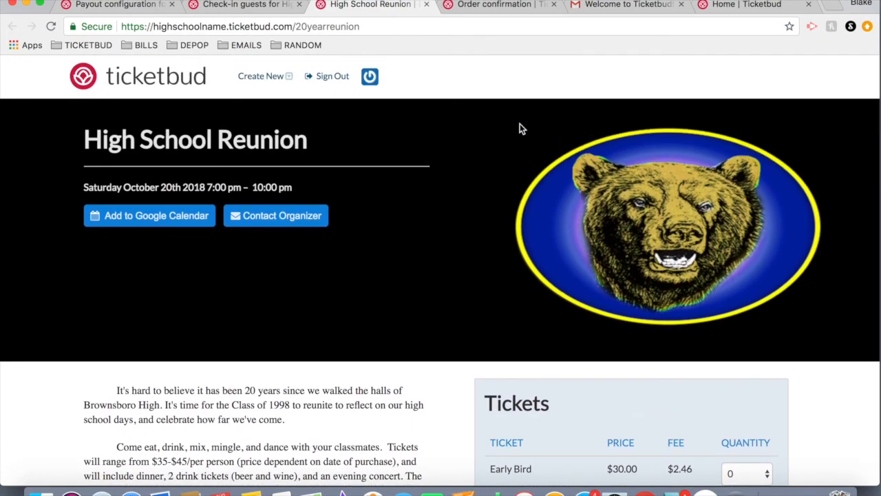